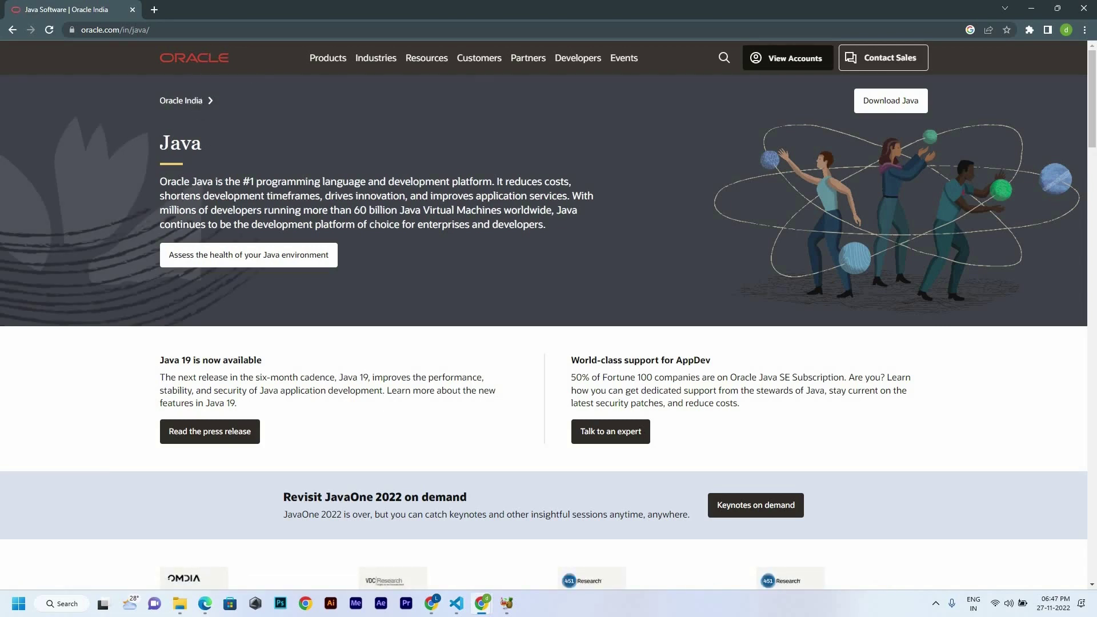
# Open the Java Downloads page and show the Java 19 development kit downloads for Windows
pyautogui.click(912, 101)
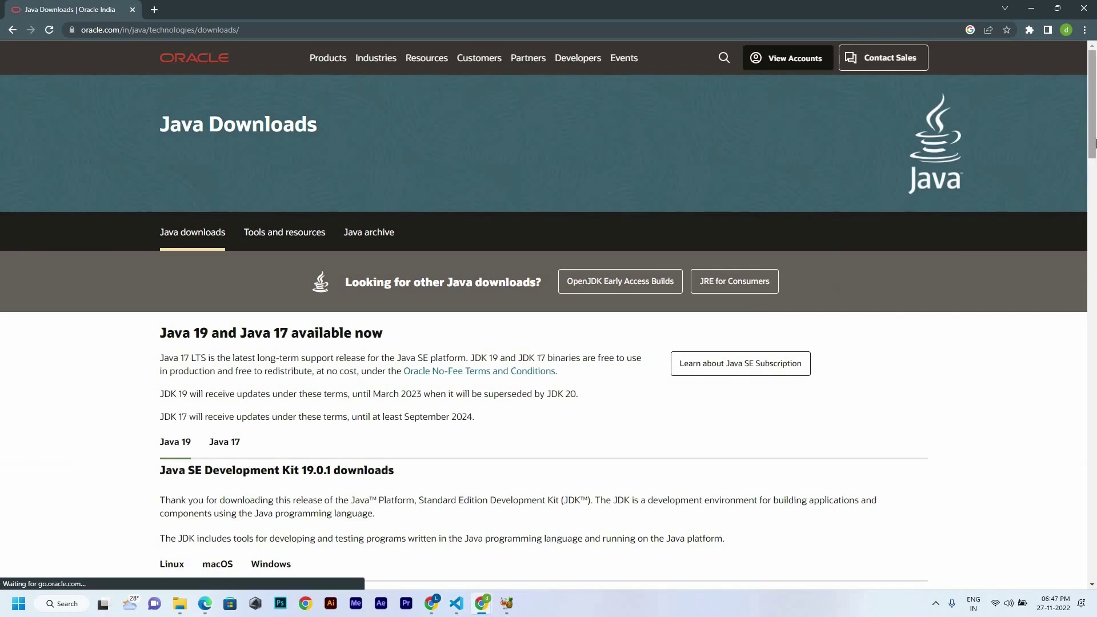
pyautogui.scroll(-3, 1096, 169)
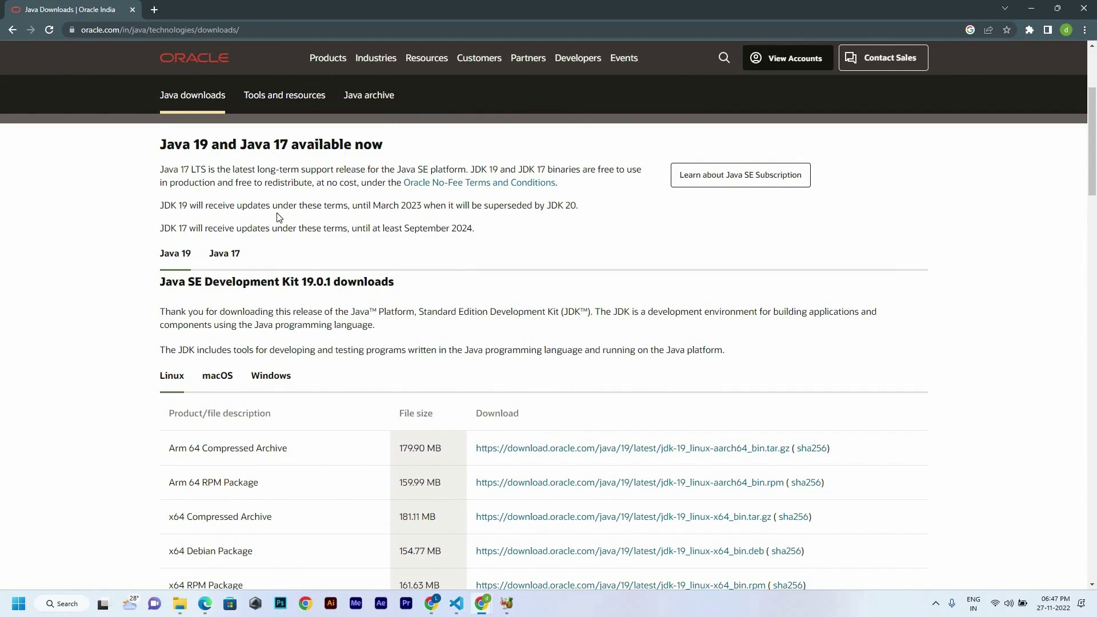
pyautogui.click(229, 257)
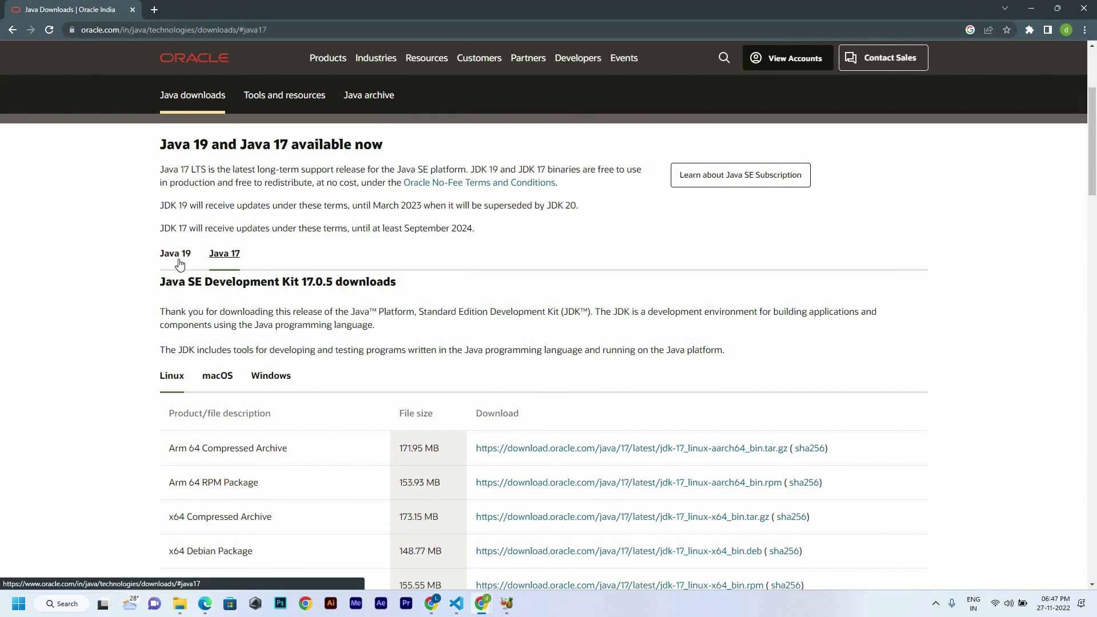
pyautogui.click(180, 262)
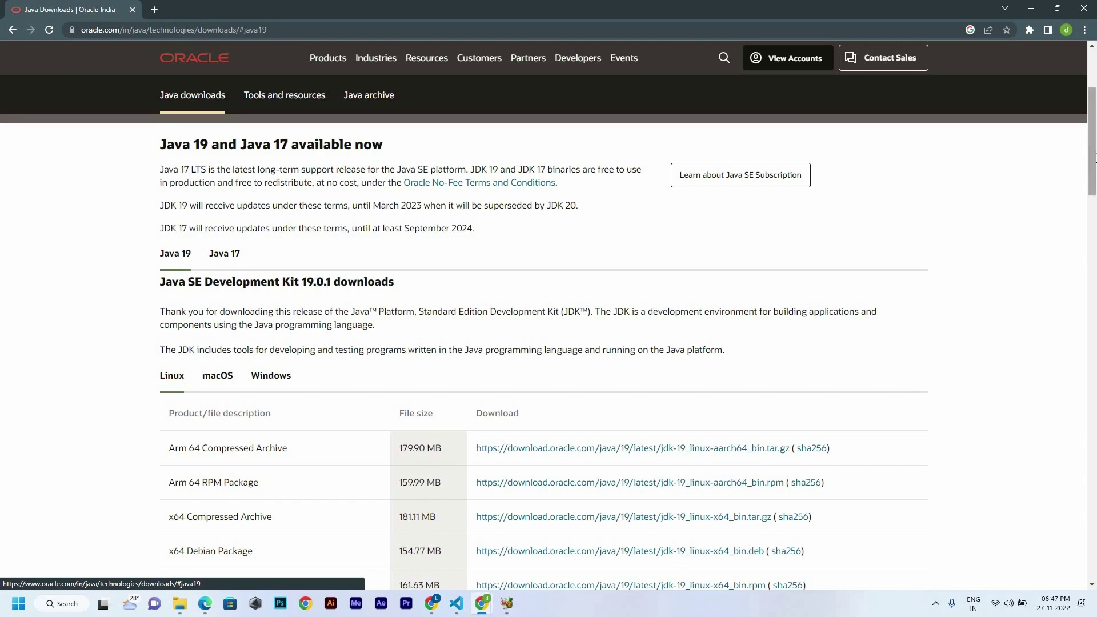
pyautogui.scroll(-2, 366, 345)
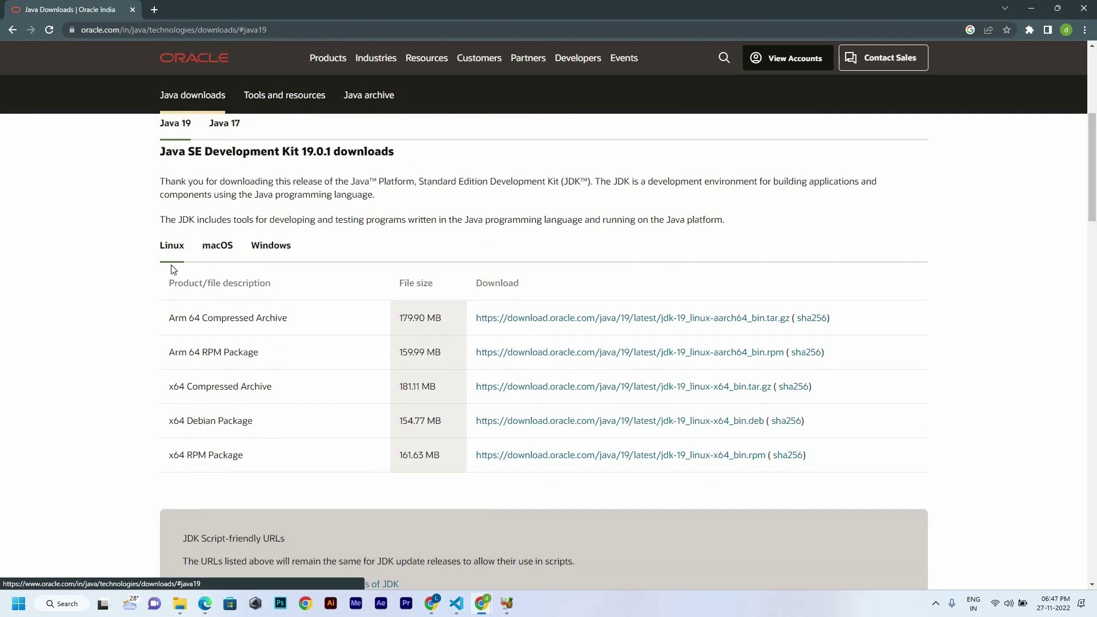
pyautogui.click(267, 254)
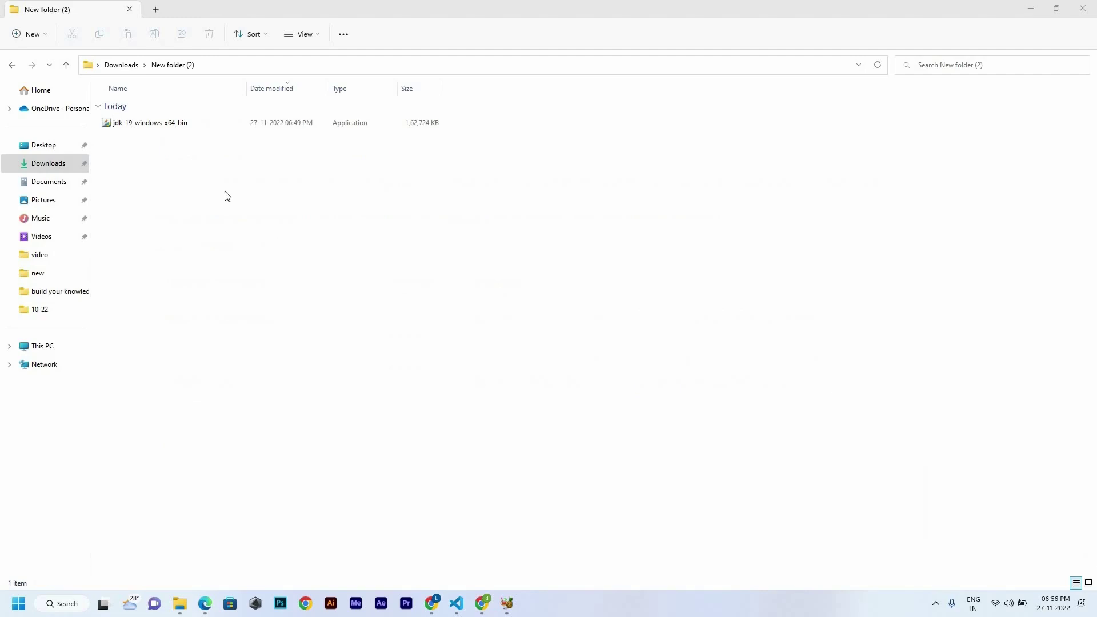
# Run the downloaded jdk-19_windows-x64_bin installer as administrator
pyautogui.click(178, 128)
pyautogui.click(178, 128)
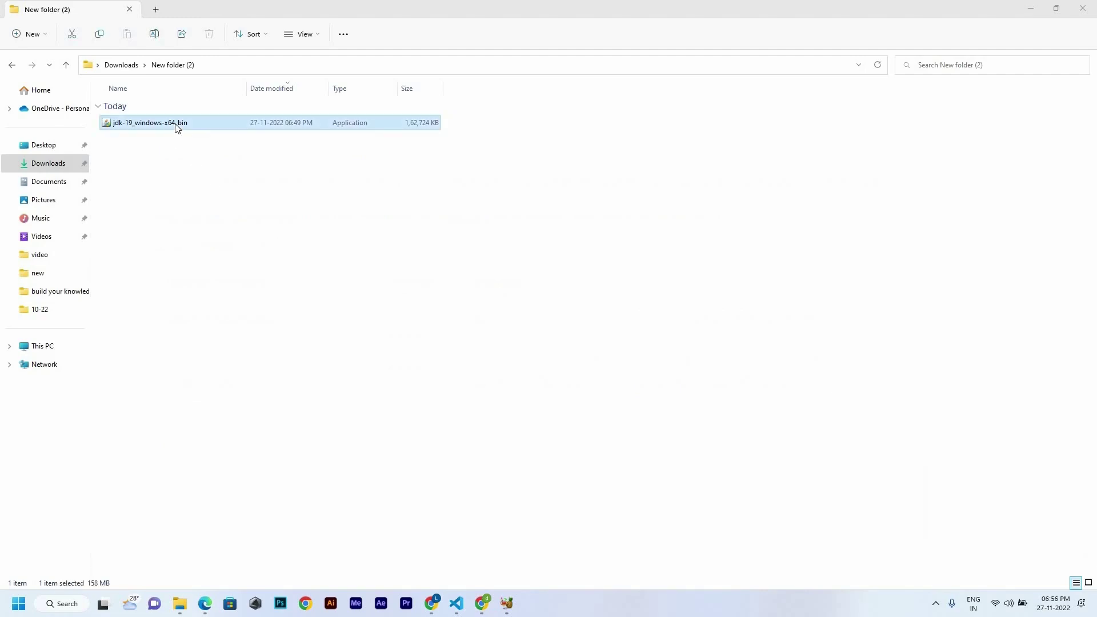
pyautogui.rightClick(177, 128)
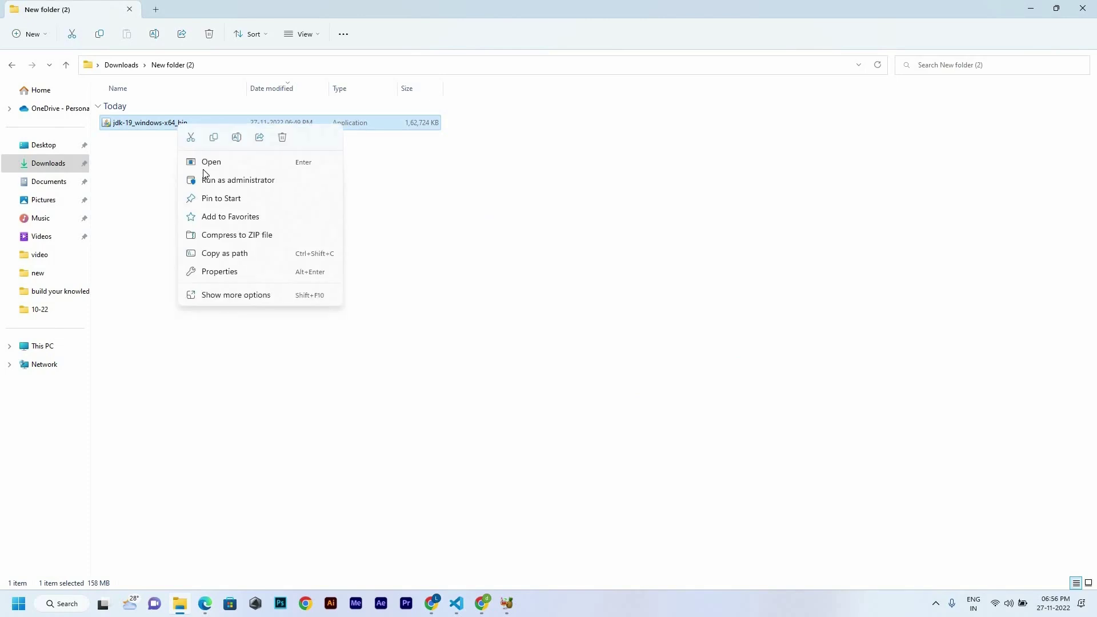
pyautogui.click(209, 180)
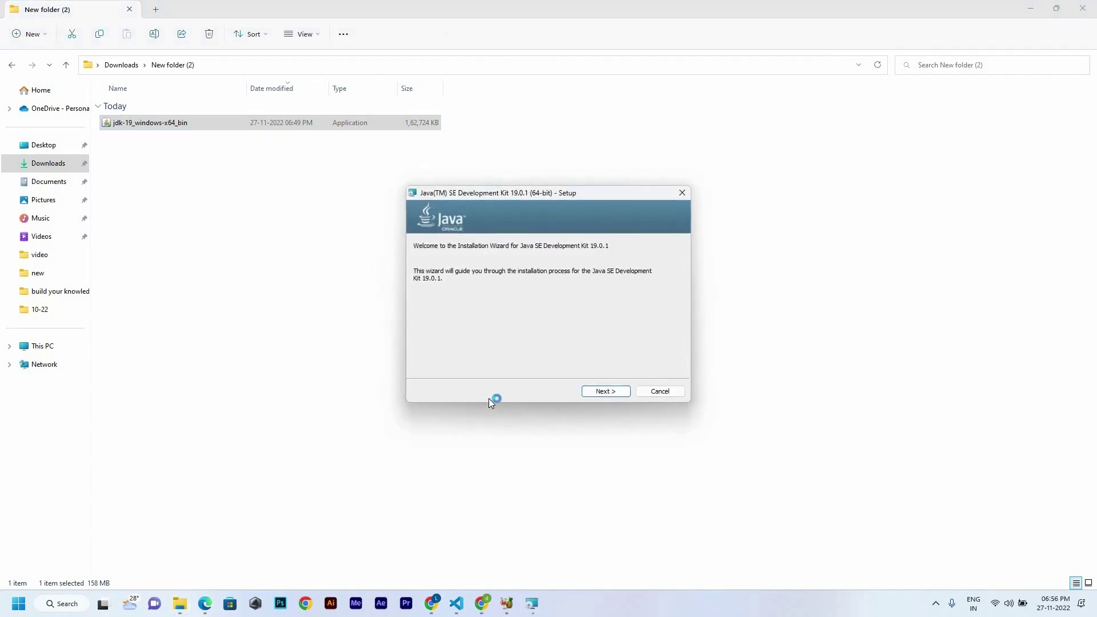
# Install the JDK to C:\Program Files\Java\jdk-19\ and close the wizard after viewing its Next Steps documentation
pyautogui.click(616, 393)
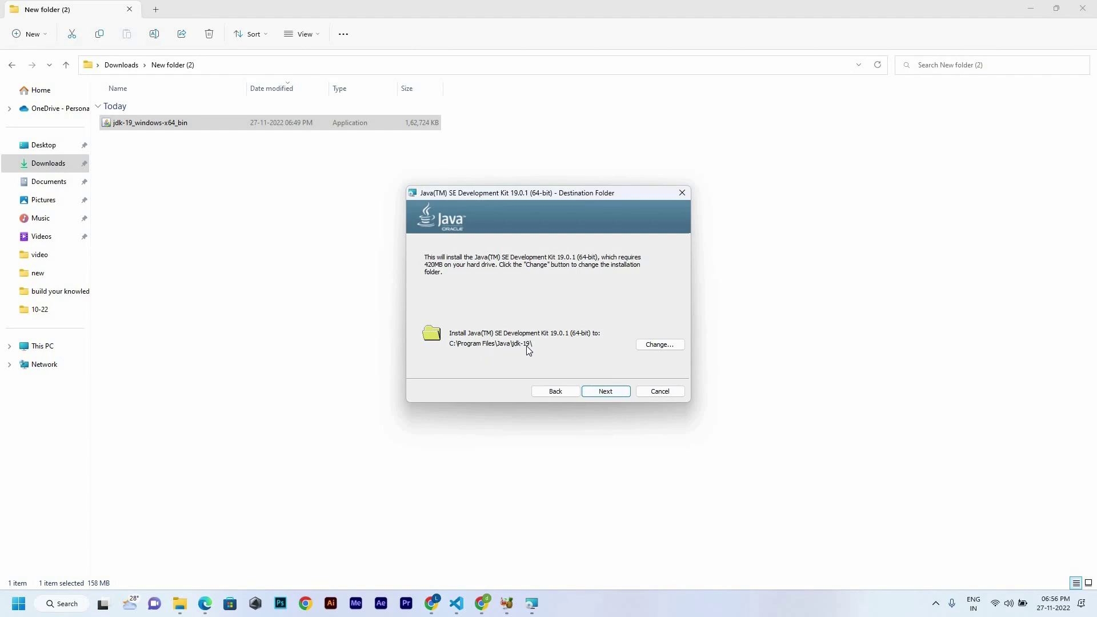
pyautogui.click(614, 393)
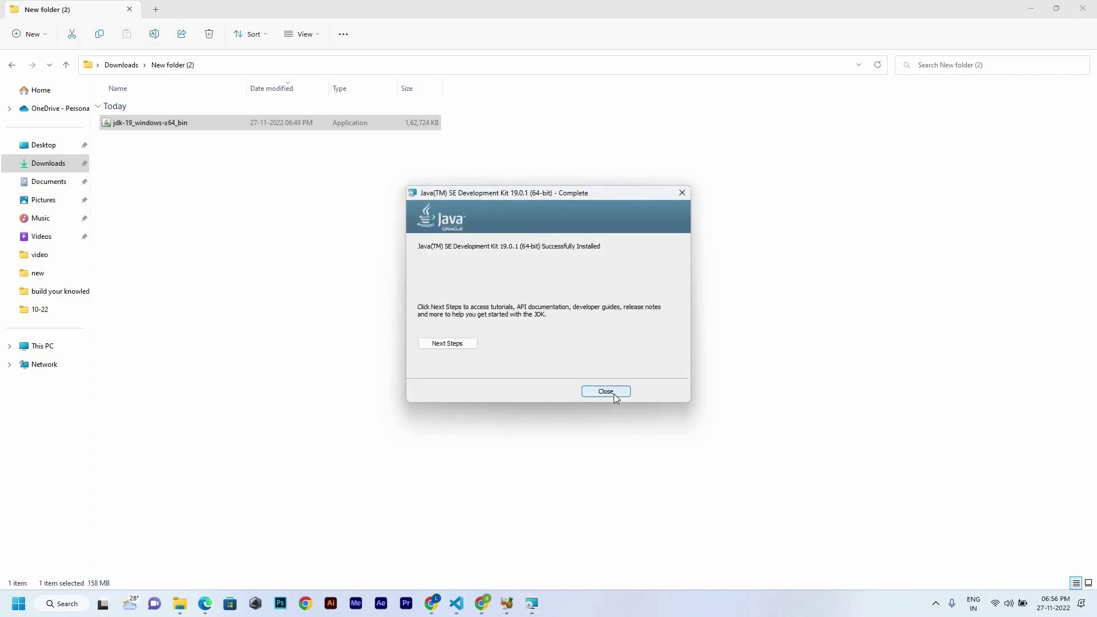
pyautogui.click(447, 346)
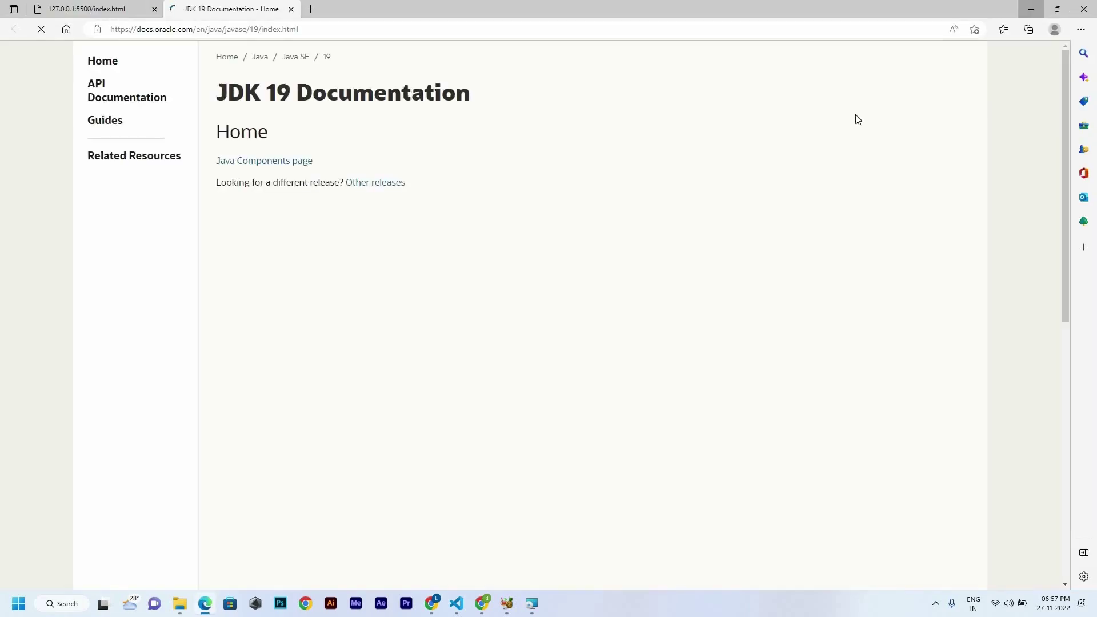
pyautogui.hotkey('alt', 'Tab')
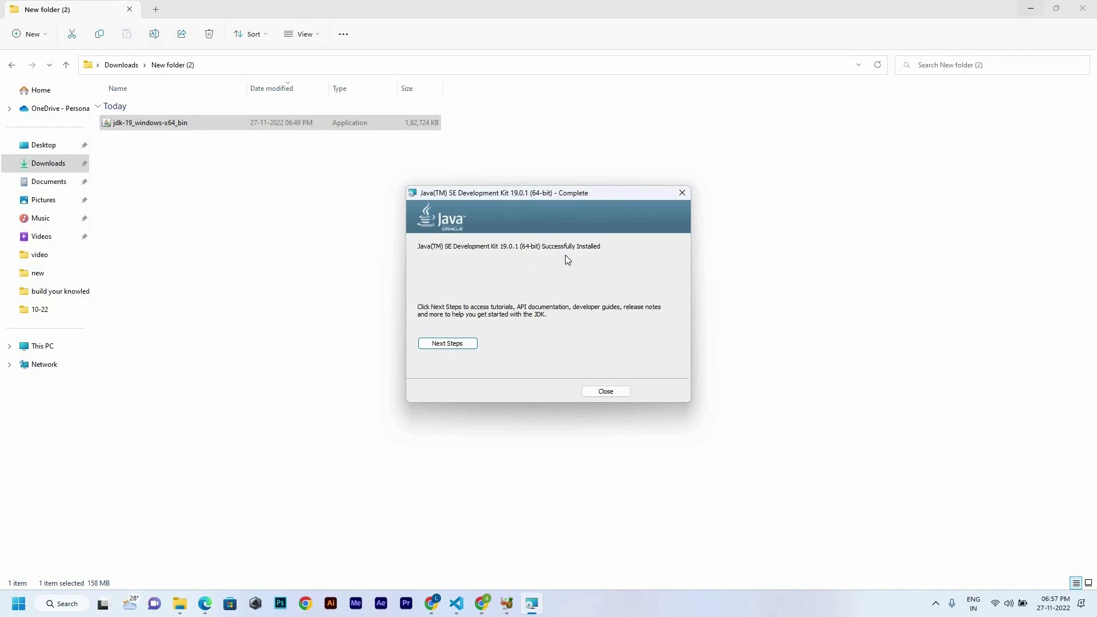
pyautogui.click(614, 394)
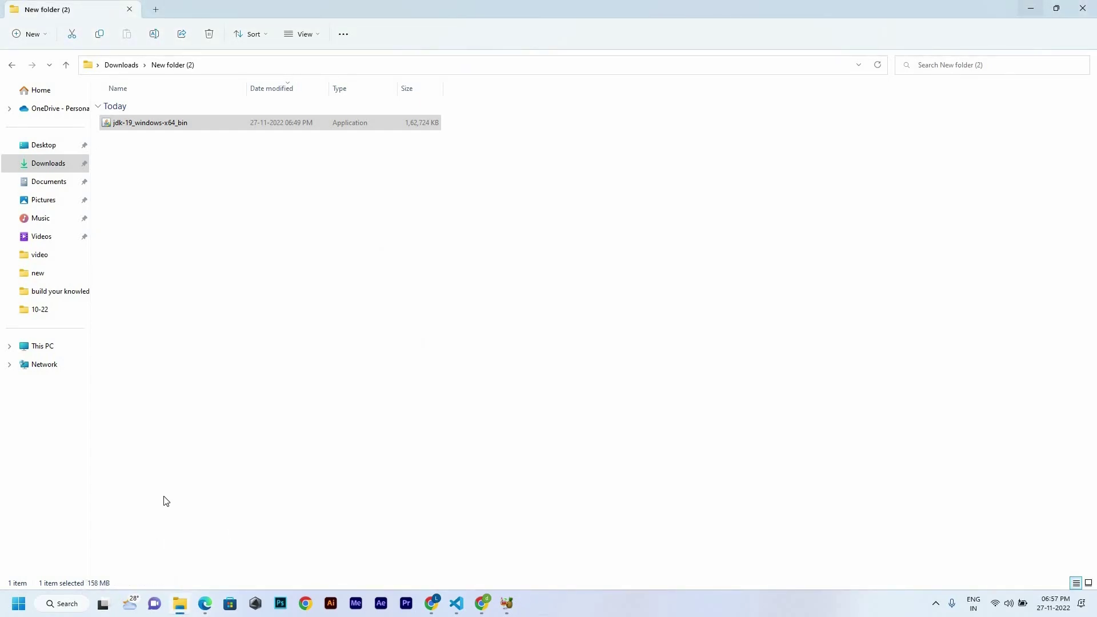
# Open Command Prompt and run the java command to check the installation
pyautogui.click(63, 604)
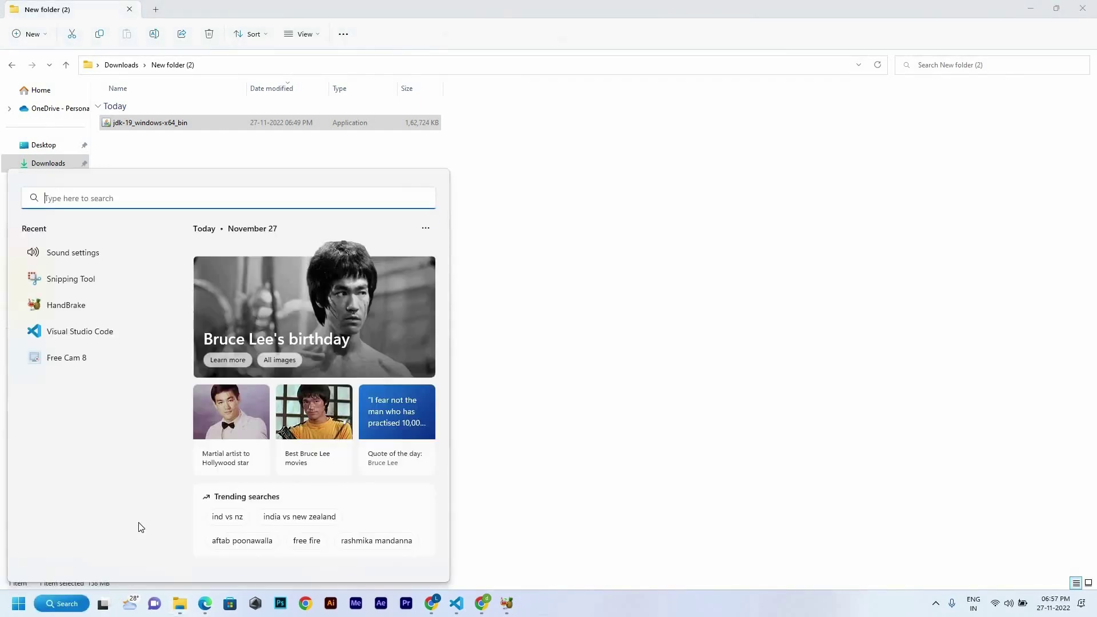
pyautogui.write('CM')
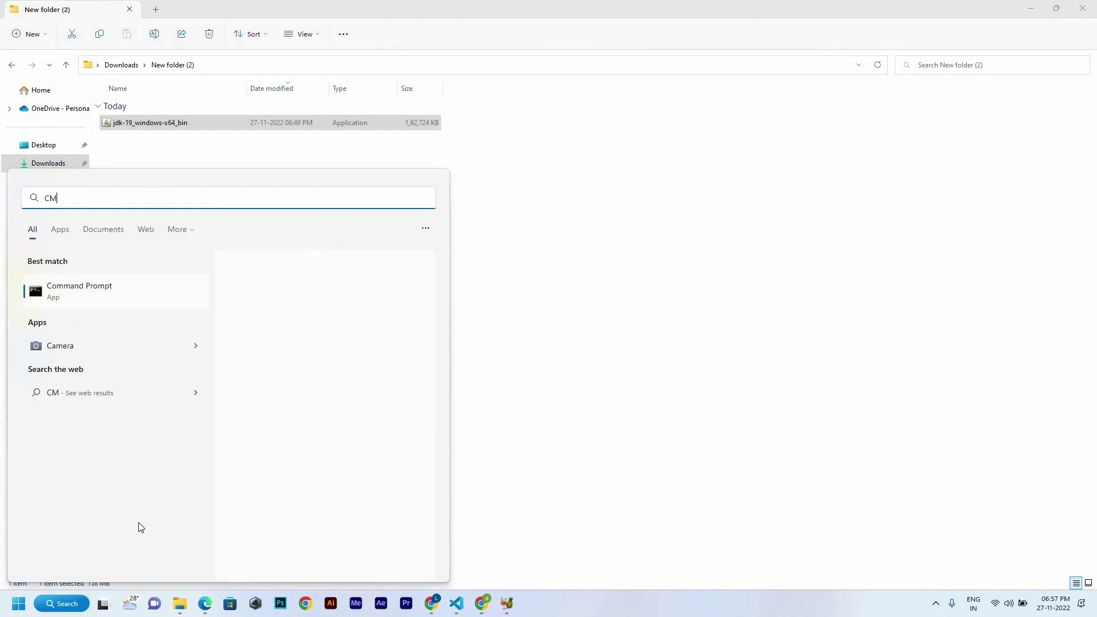
pyautogui.click(132, 298)
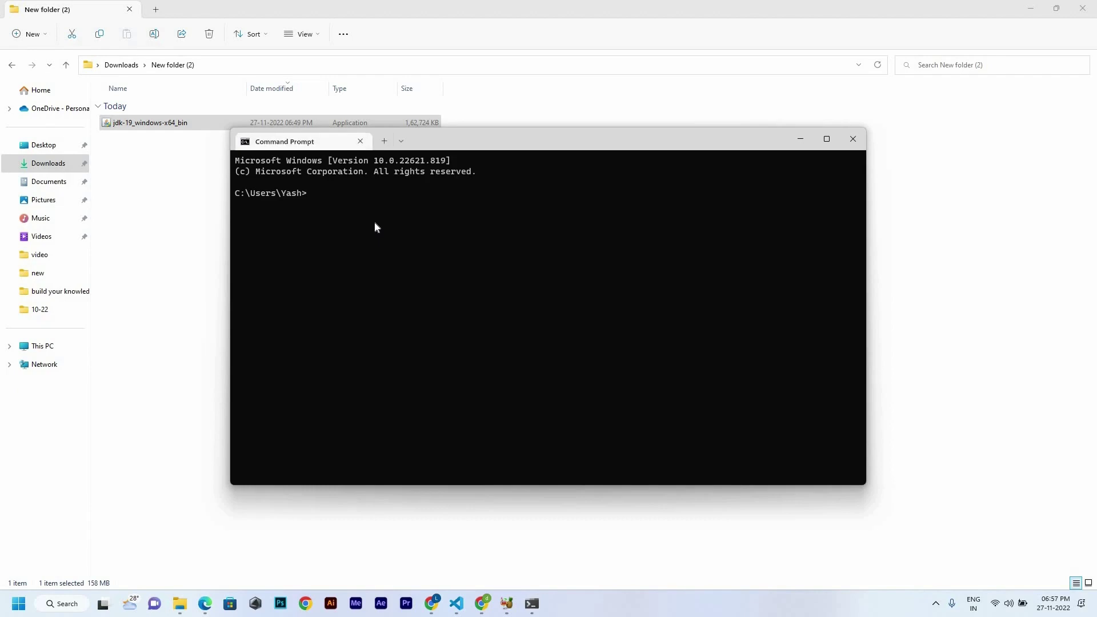
pyautogui.write('java')
pyautogui.press('Return')
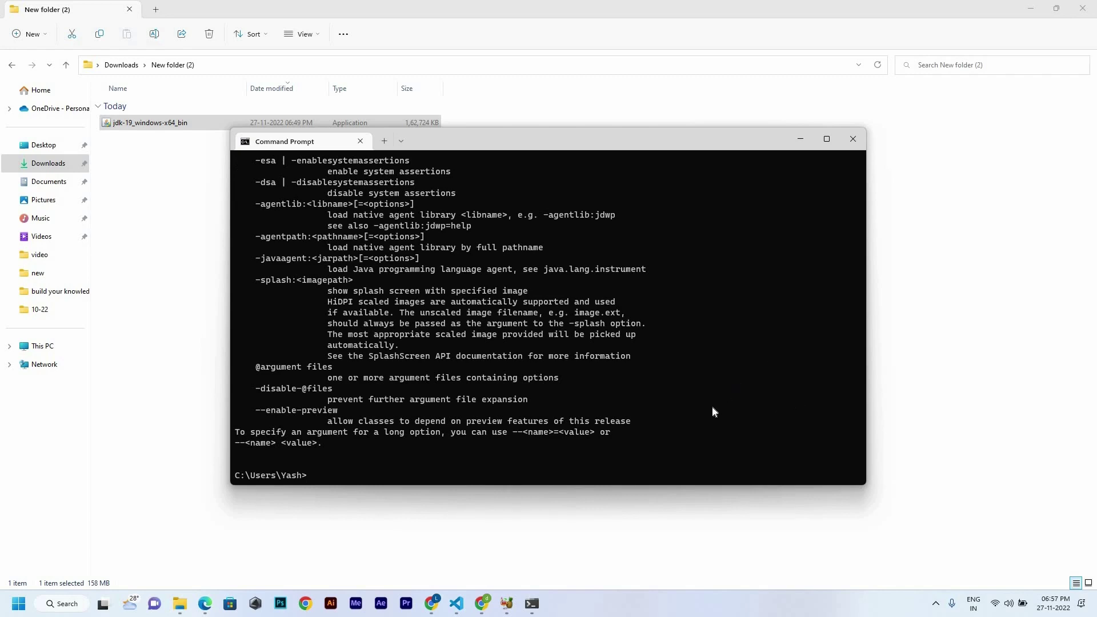
# Review the usage output of the java command in an enlarged window, and minimise Command Prompt
pyautogui.scroll(20, 713, 414)
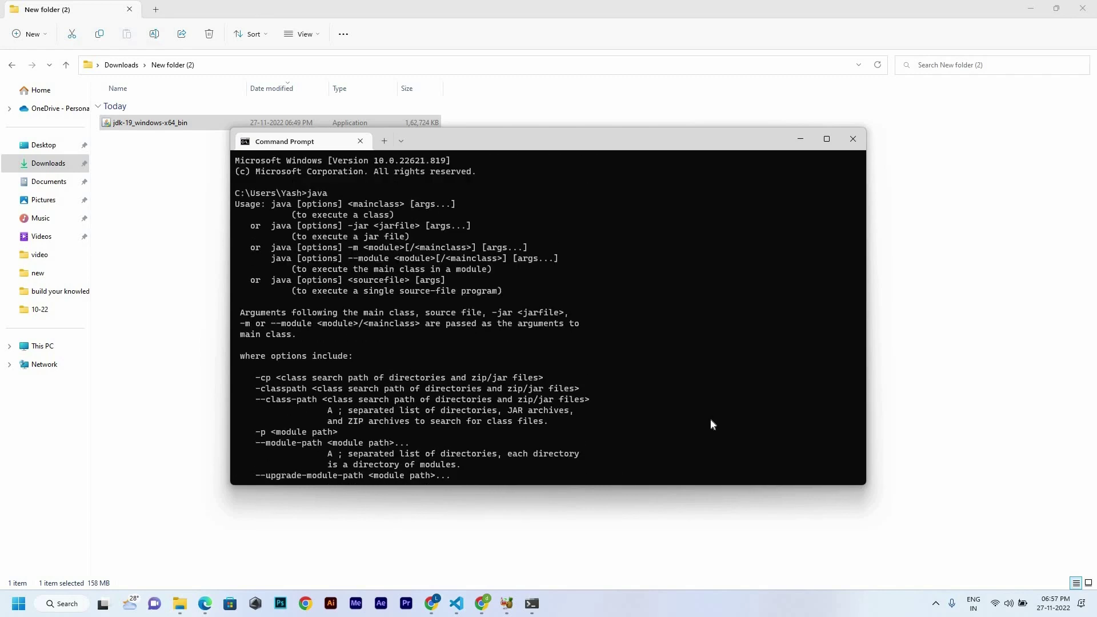
pyautogui.scroll(-20, 710, 420)
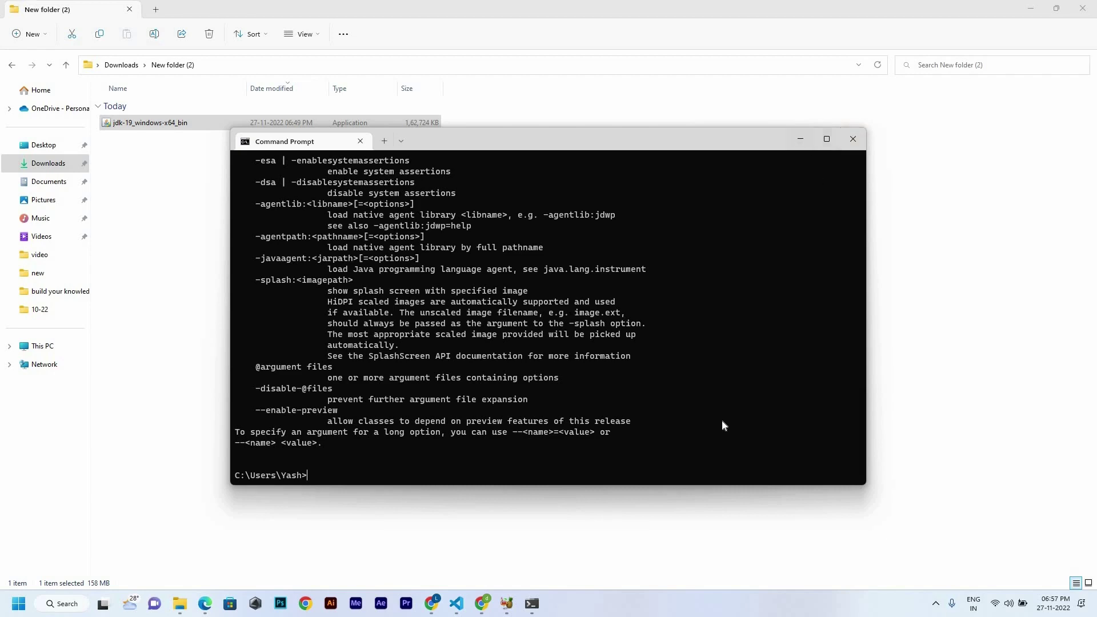
pyautogui.click(800, 139)
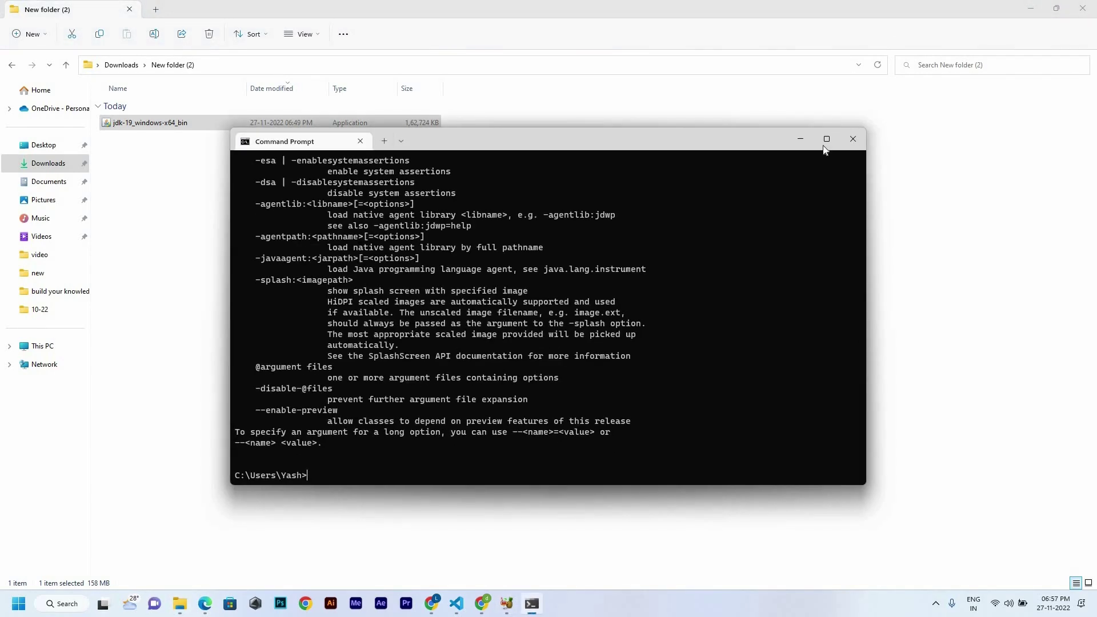
pyautogui.doubleClick(793, 150)
pyautogui.scroll(20, 337, 195)
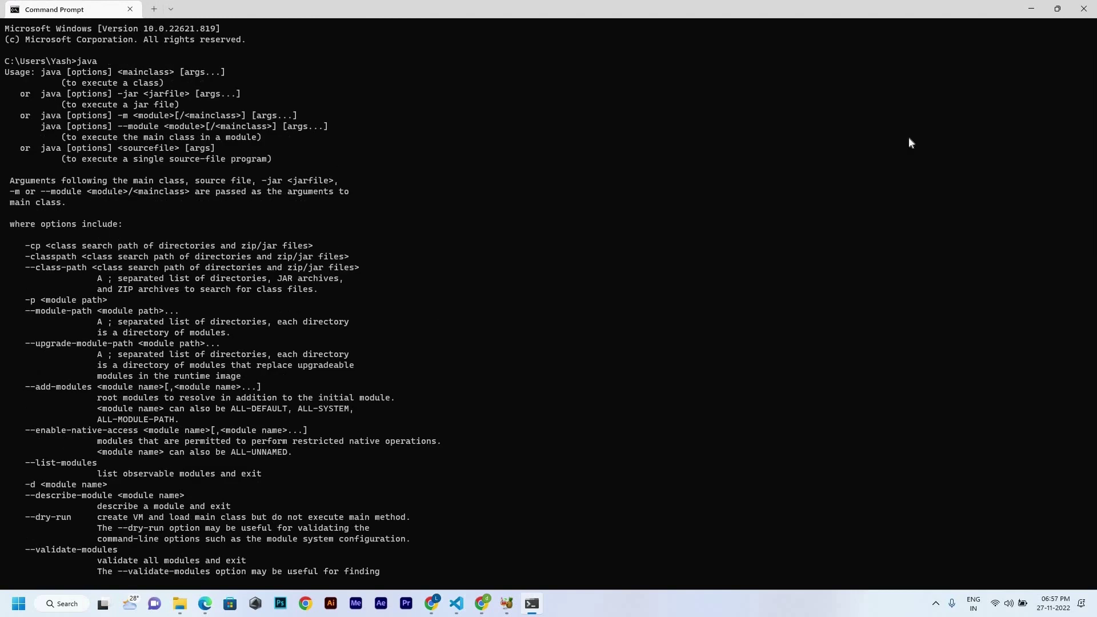
pyautogui.press('super+Down')
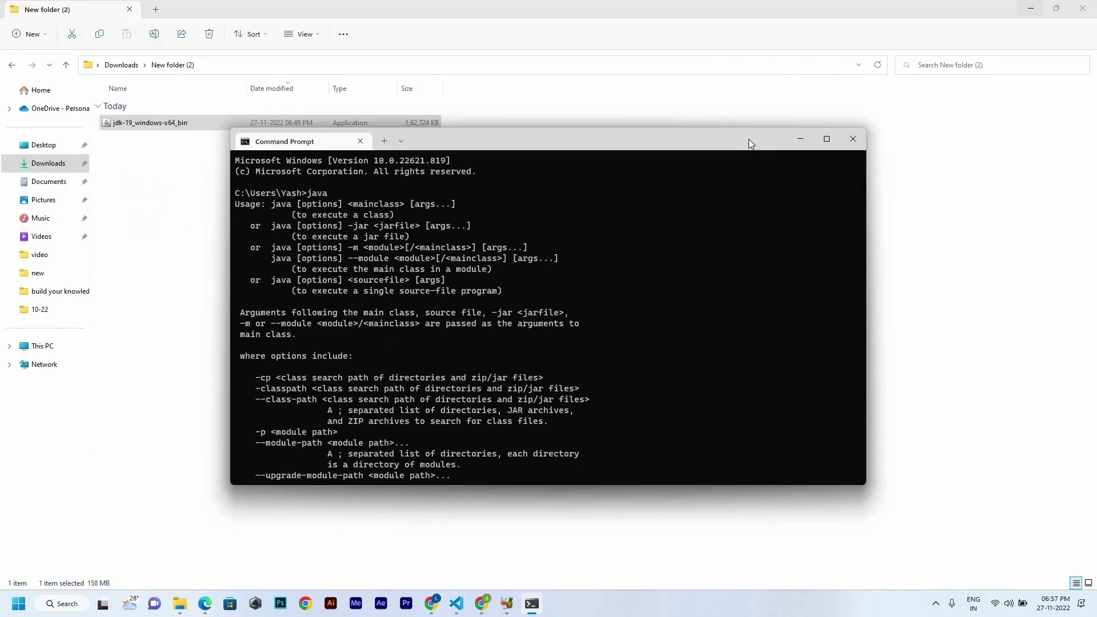
pyautogui.click(802, 140)
pyautogui.click(297, 400)
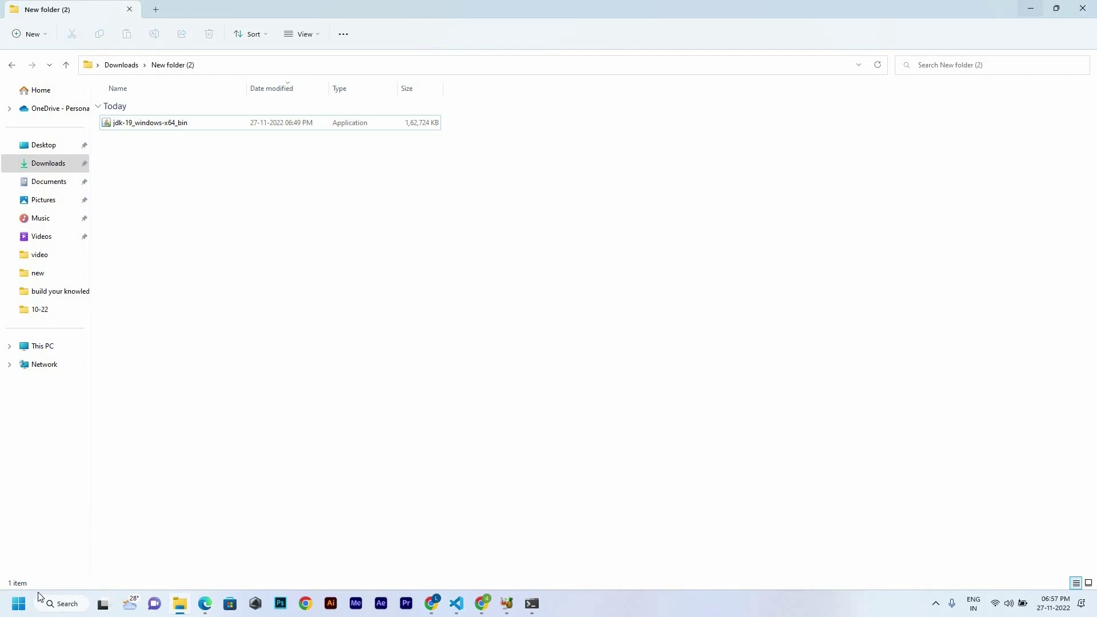
# Search Windows for the environment variables settings and open them for the current account
pyautogui.click(72, 604)
pyautogui.write('e')
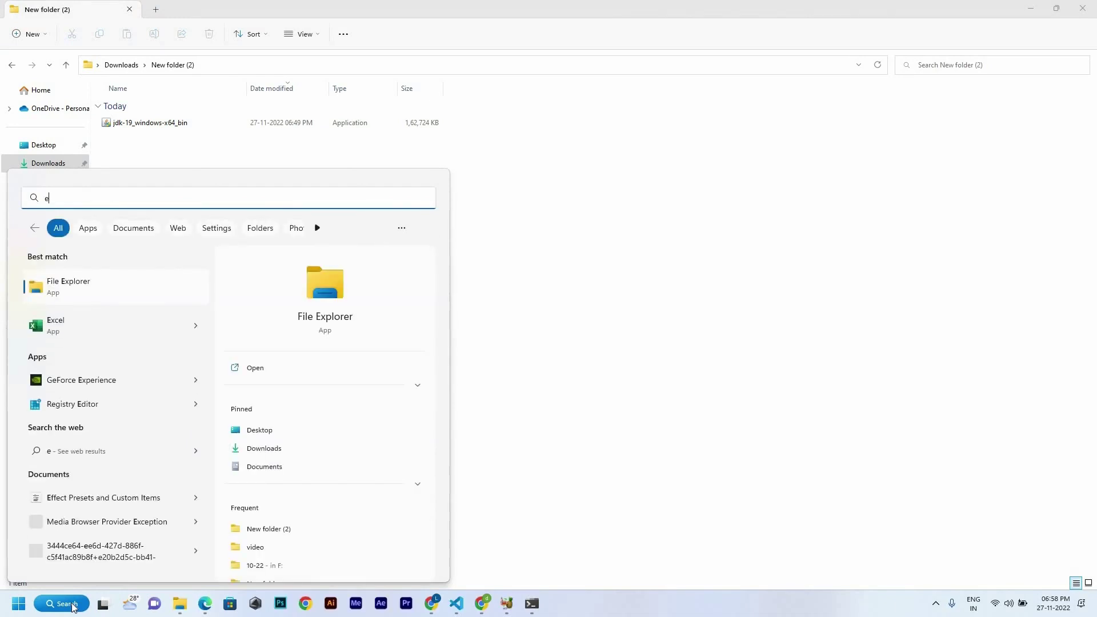
pyautogui.write('n')
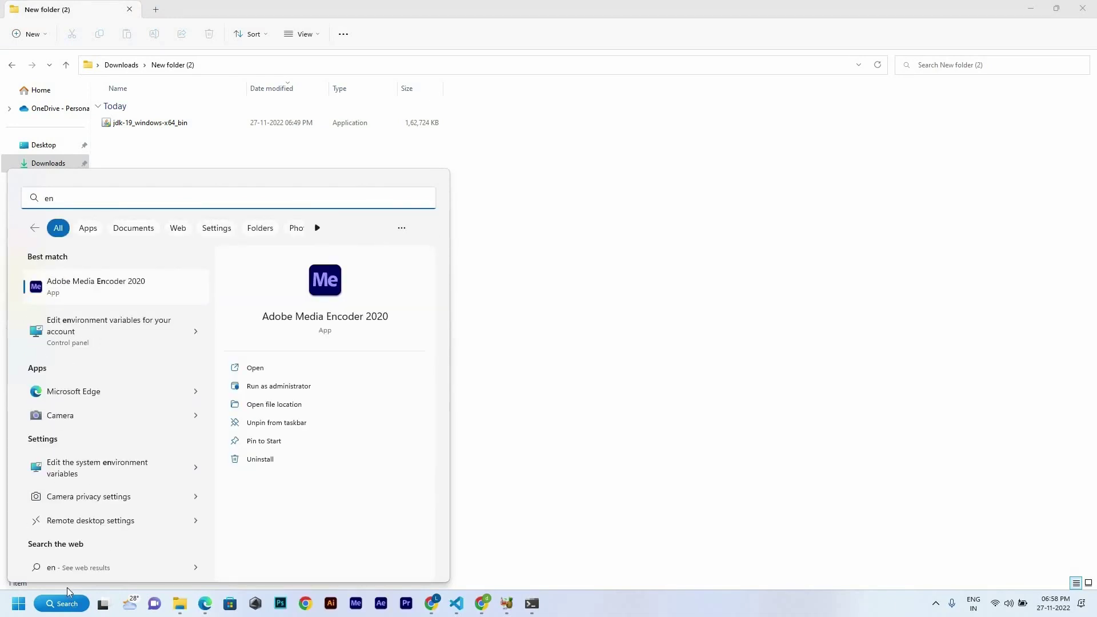
pyautogui.click(120, 342)
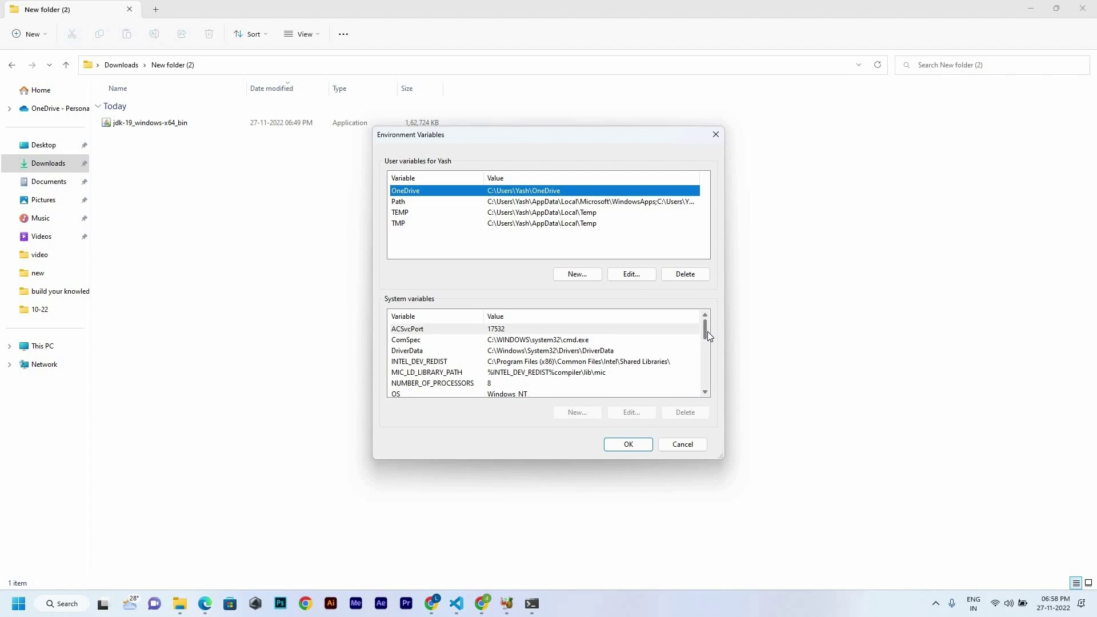
# Examine the system variables list, including the Path entry, and close the environment variables dialog without saving
pyautogui.moveTo(708, 336); pyautogui.dragTo(706, 348)
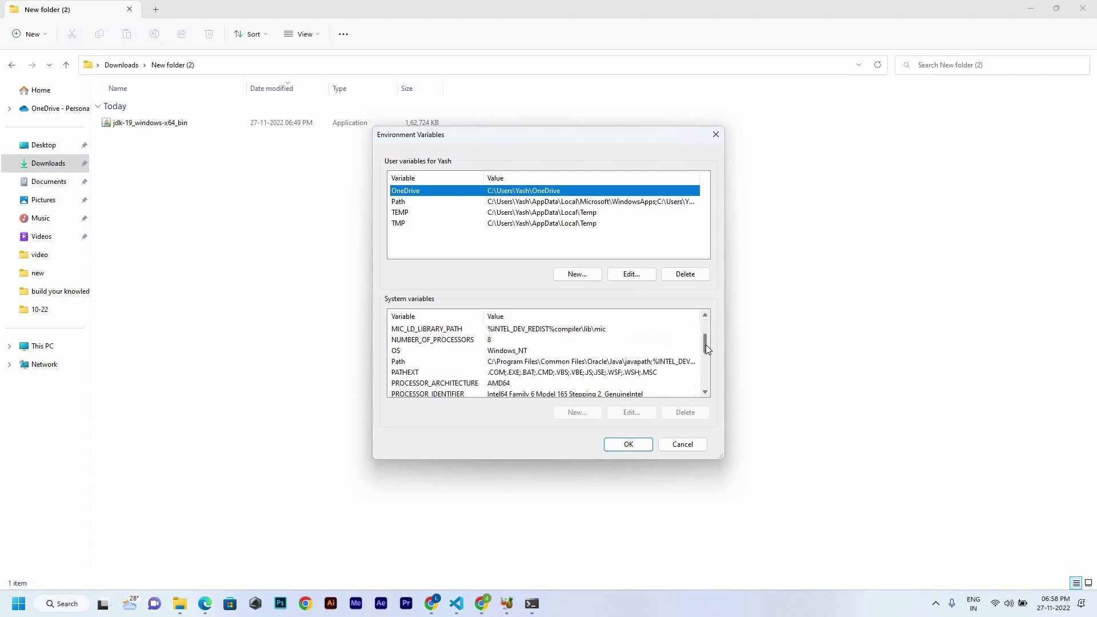
pyautogui.click(552, 364)
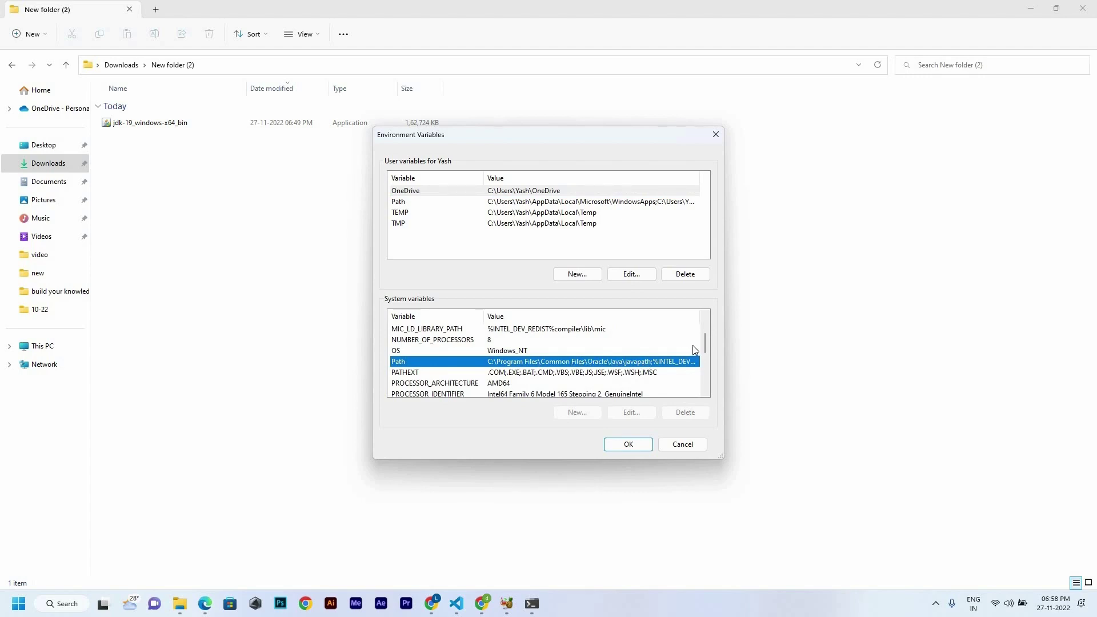
pyautogui.scroll(-3, 705, 351)
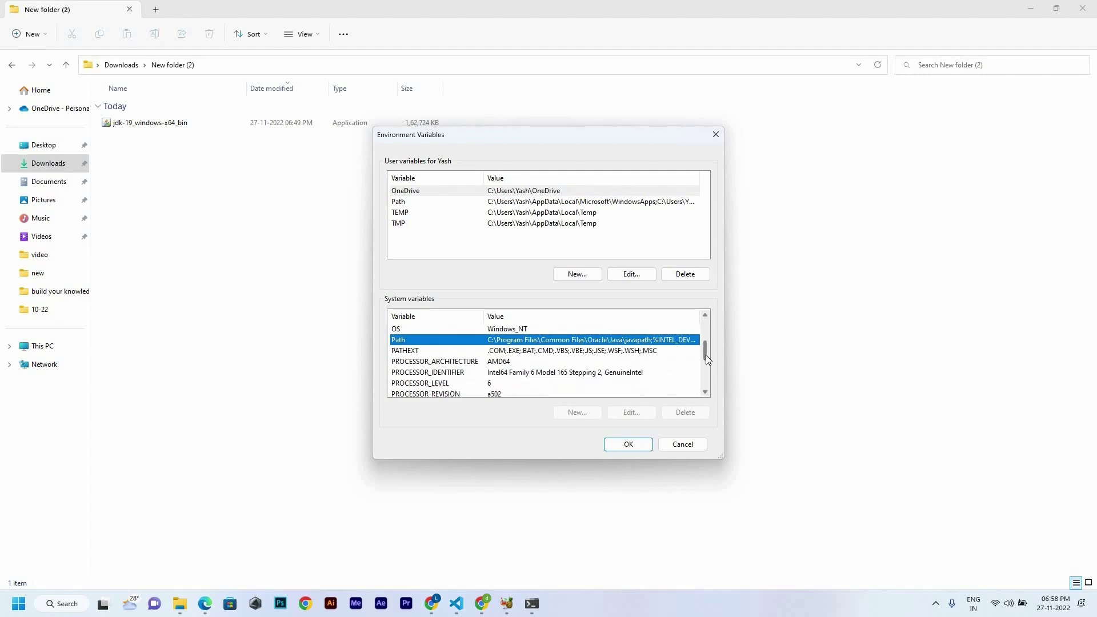
pyautogui.scroll(2, 705, 346)
pyautogui.scroll(-1, 705, 348)
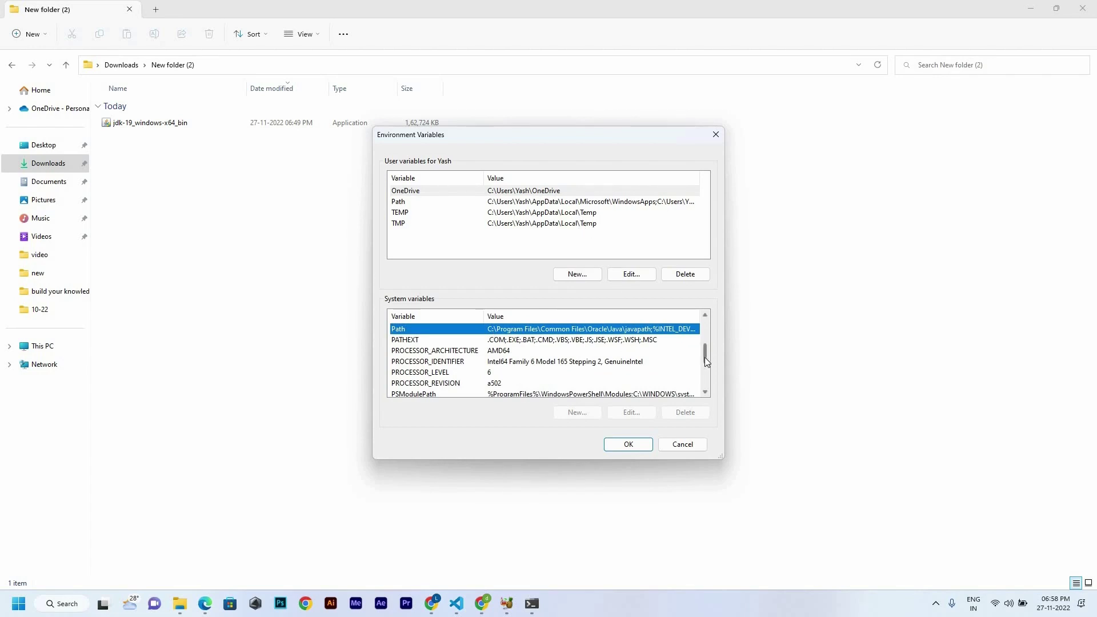
pyautogui.moveTo(705, 358); pyautogui.dragTo(705, 396)
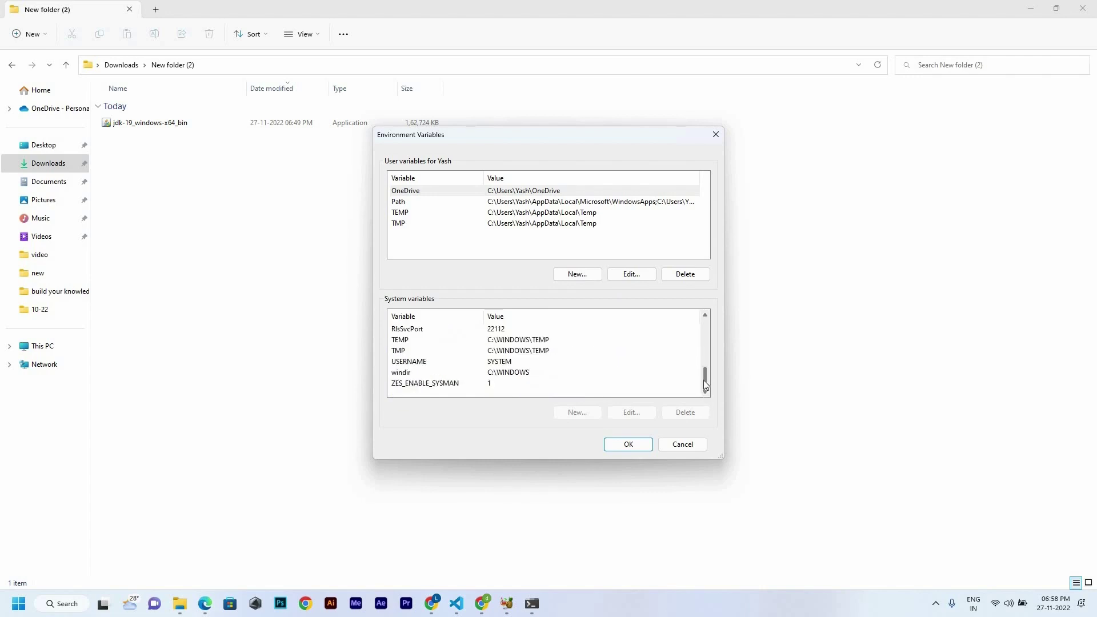
pyautogui.moveTo(718, 307); pyautogui.dragTo(628, 430)
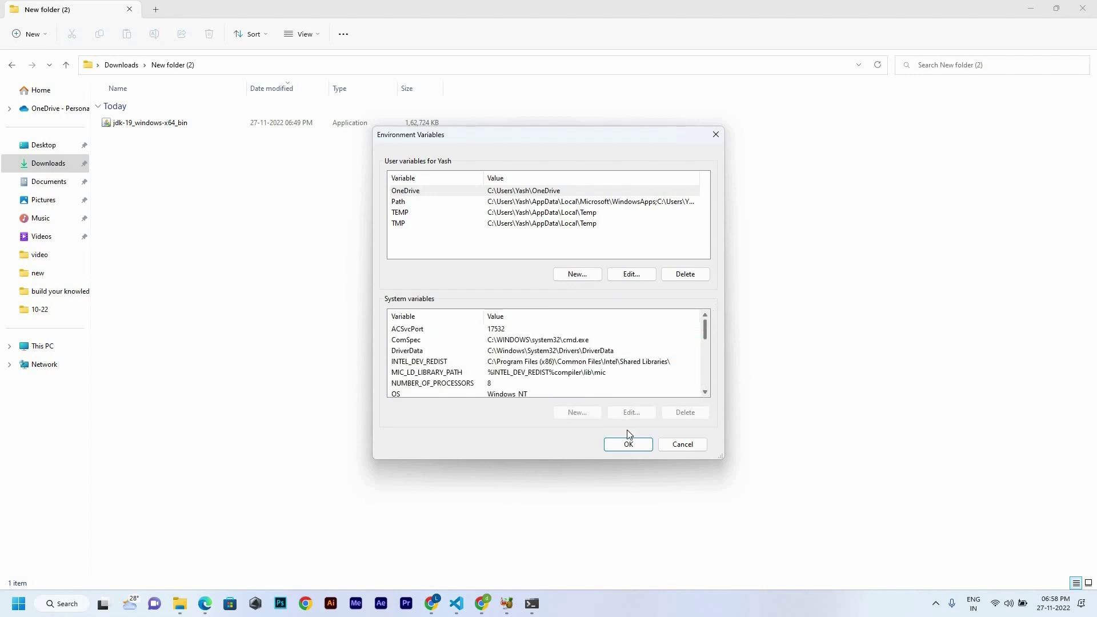
pyautogui.click(686, 448)
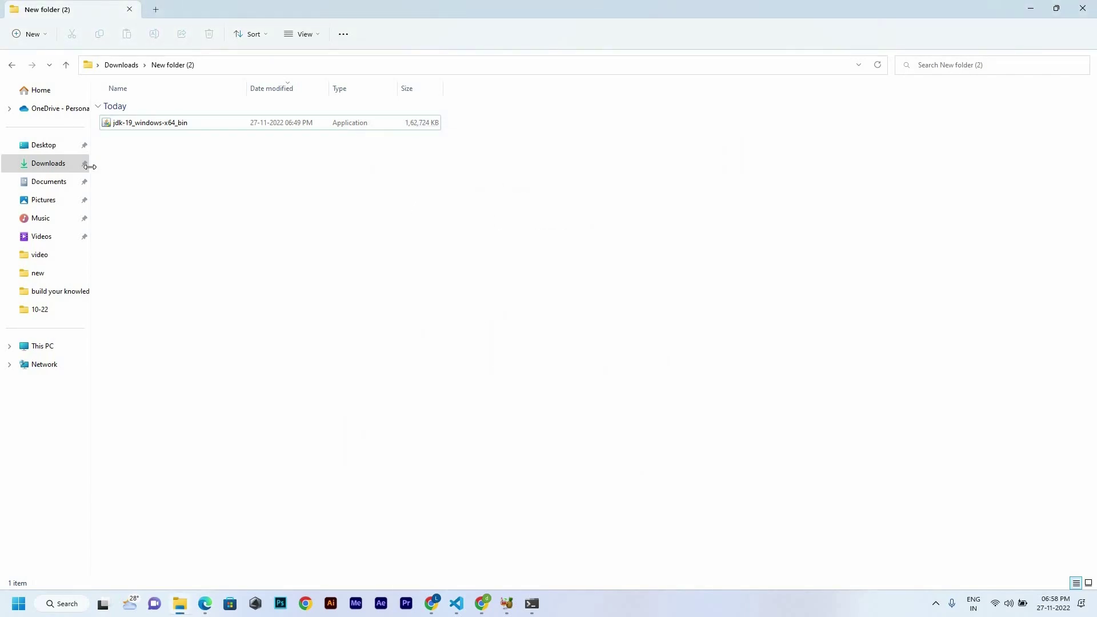
# Browse from This PC to the folder C:\Program Files\Java\jdk-19\bin
pyautogui.click(50, 350)
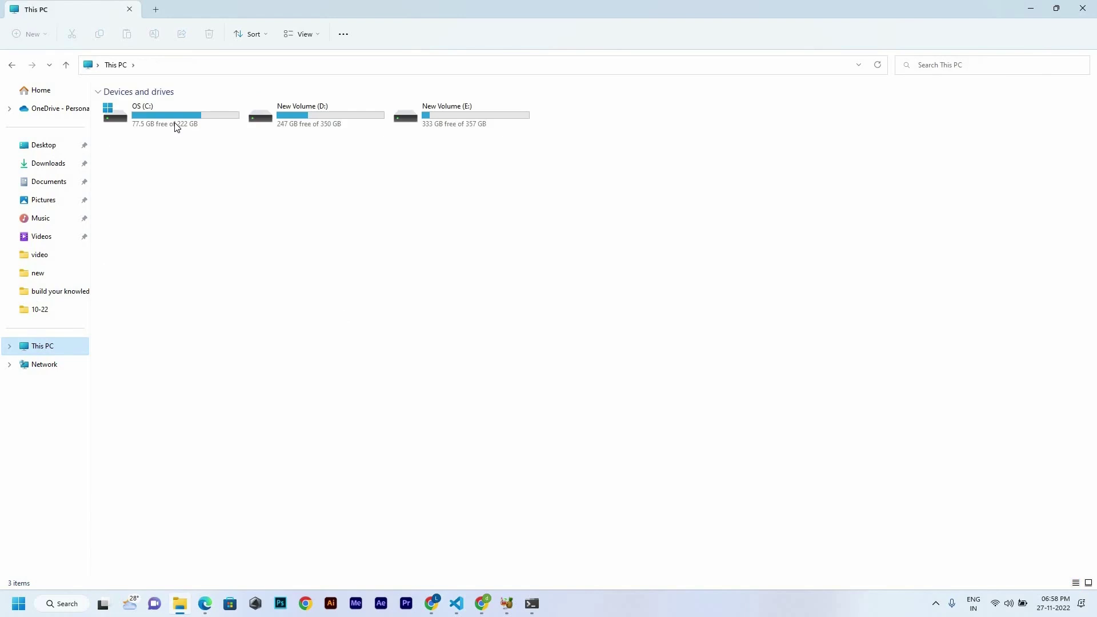
pyautogui.click(177, 126)
pyautogui.doubleClick(176, 125)
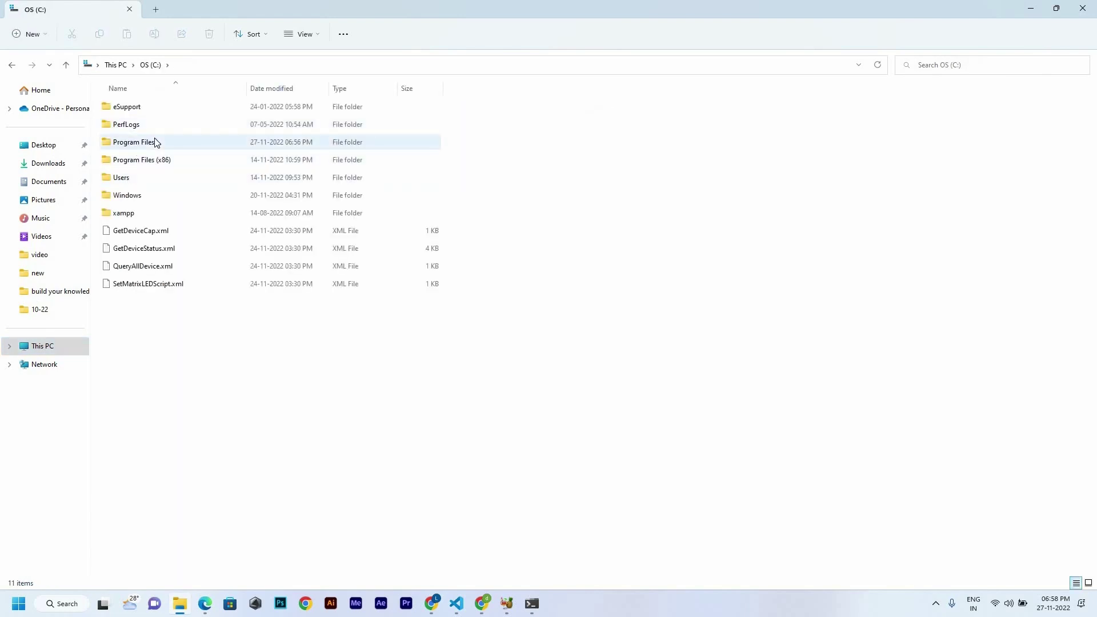
pyautogui.doubleClick(154, 150)
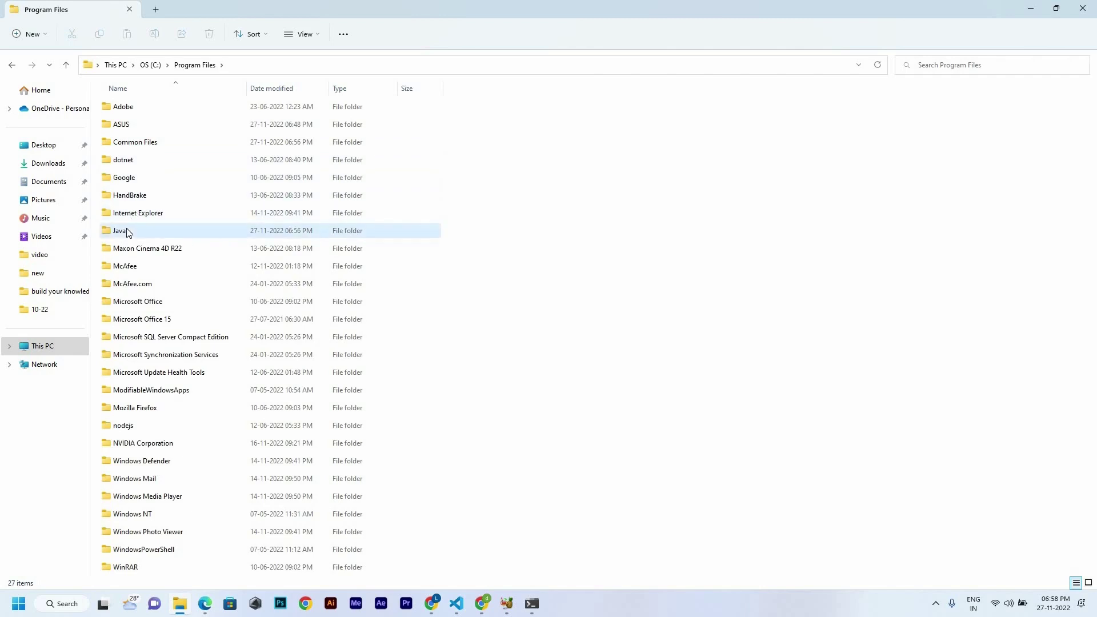
pyautogui.doubleClick(127, 232)
pyautogui.click(135, 114)
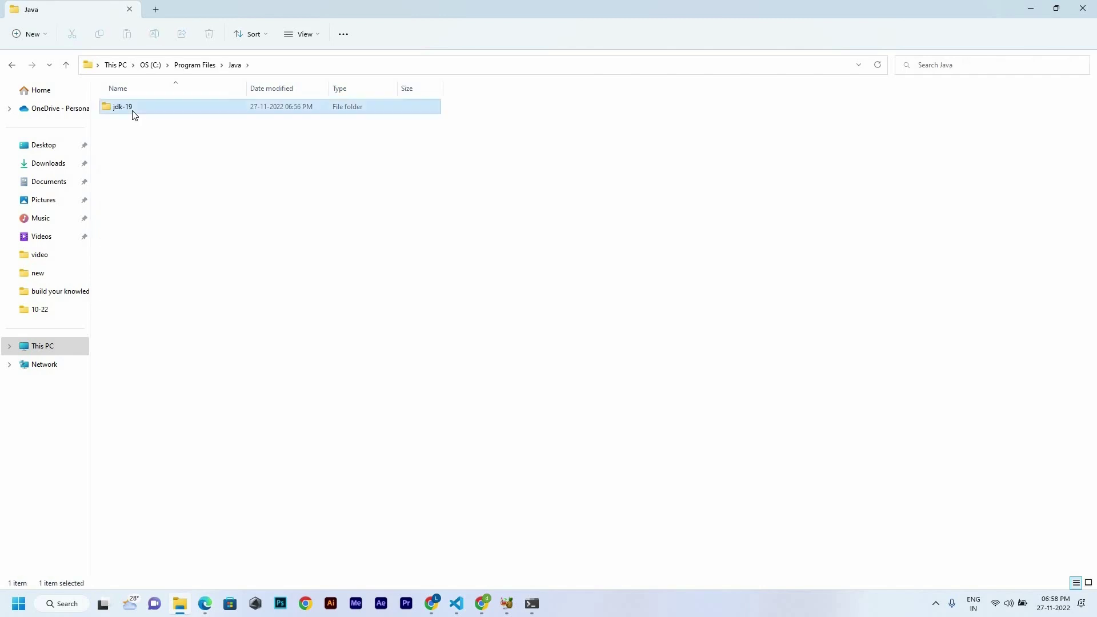
pyautogui.doubleClick(135, 115)
pyautogui.click(135, 115)
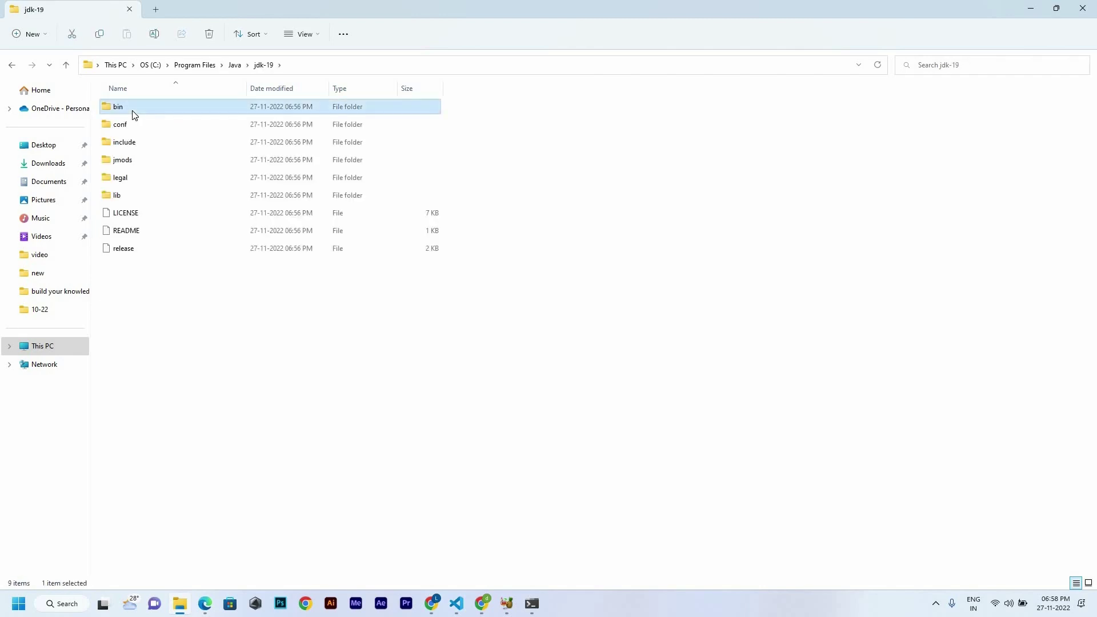
pyautogui.click(132, 111)
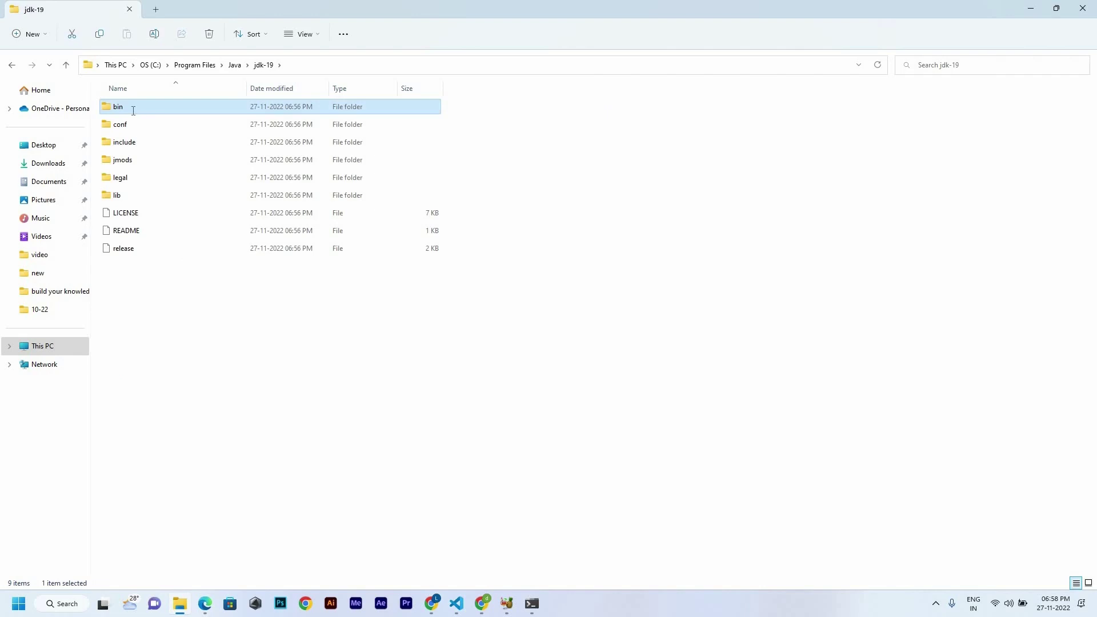
pyautogui.doubleClick(186, 108)
# Copy the full path of the JDK bin folder, C:\Program Files\Java\jdk-19\bin
pyautogui.click(322, 66)
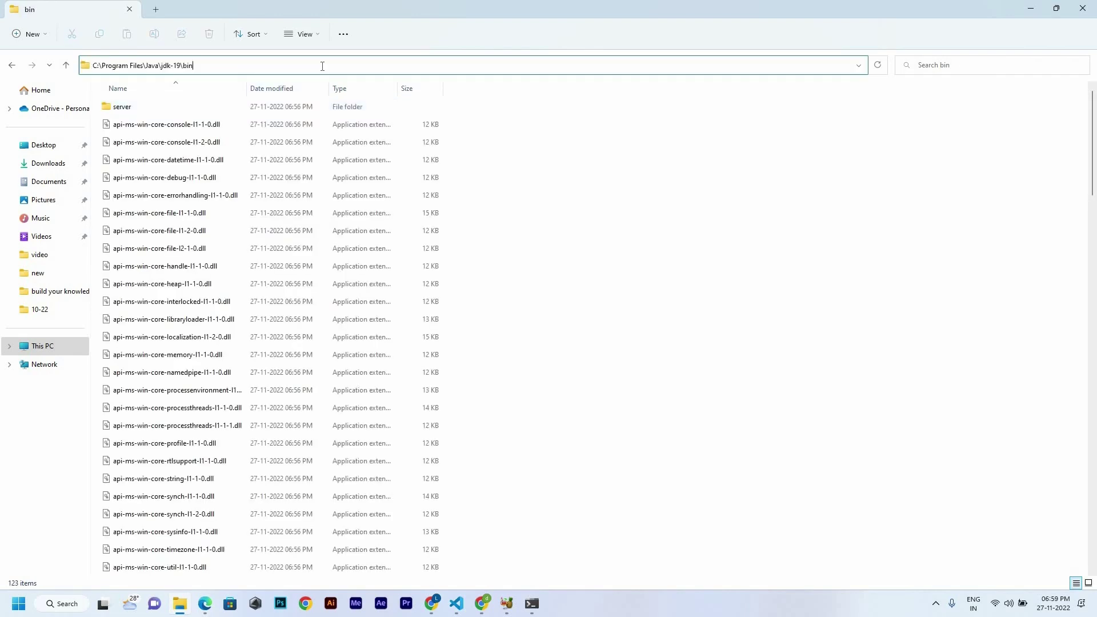
pyautogui.hotkey('ctrl', 'a')
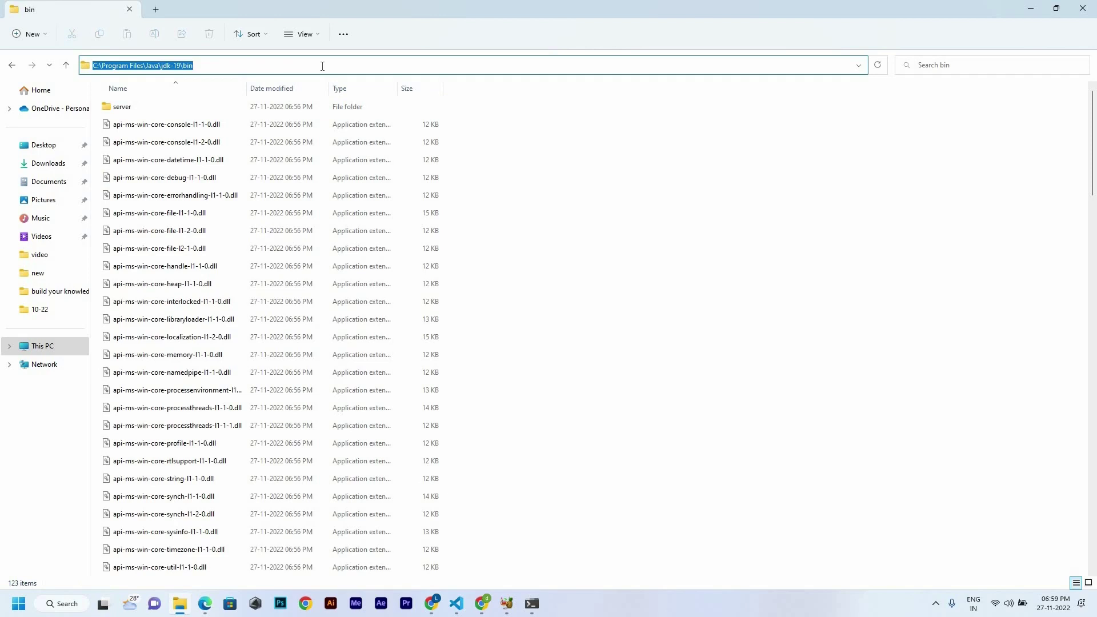
pyautogui.click(849, 137)
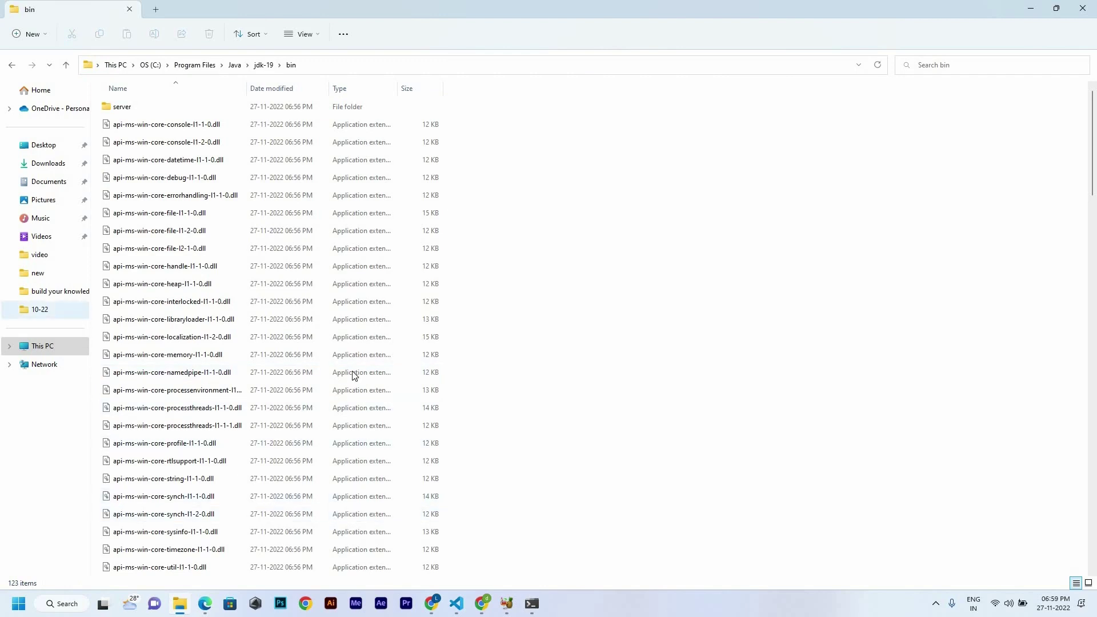
# Search Windows for "my co" and open the Settings app from the results
pyautogui.click(68, 604)
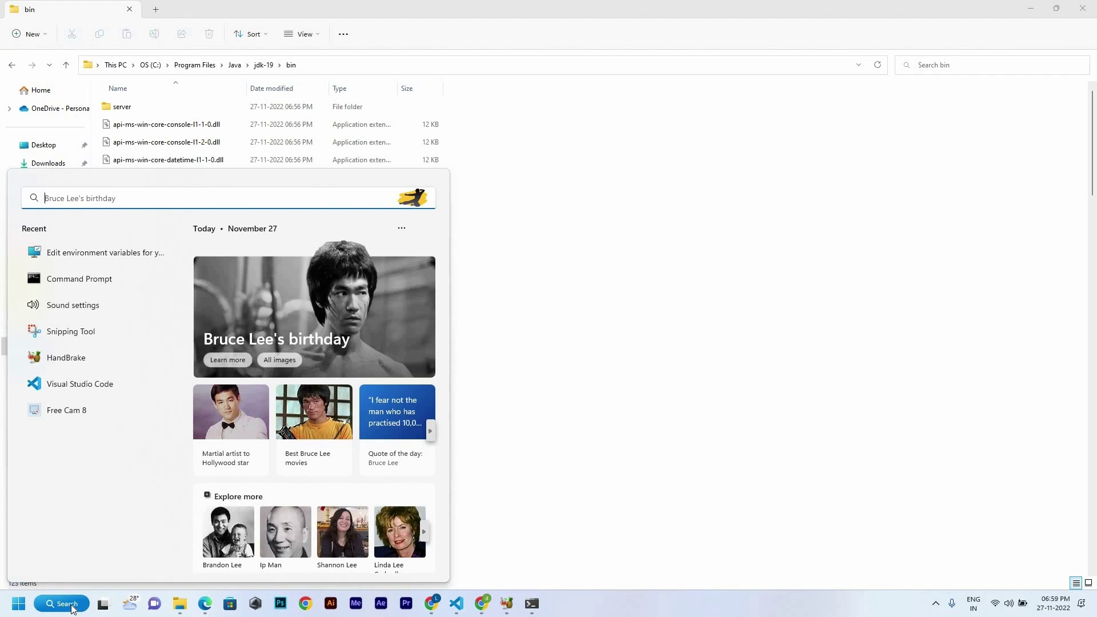
pyautogui.write('m')
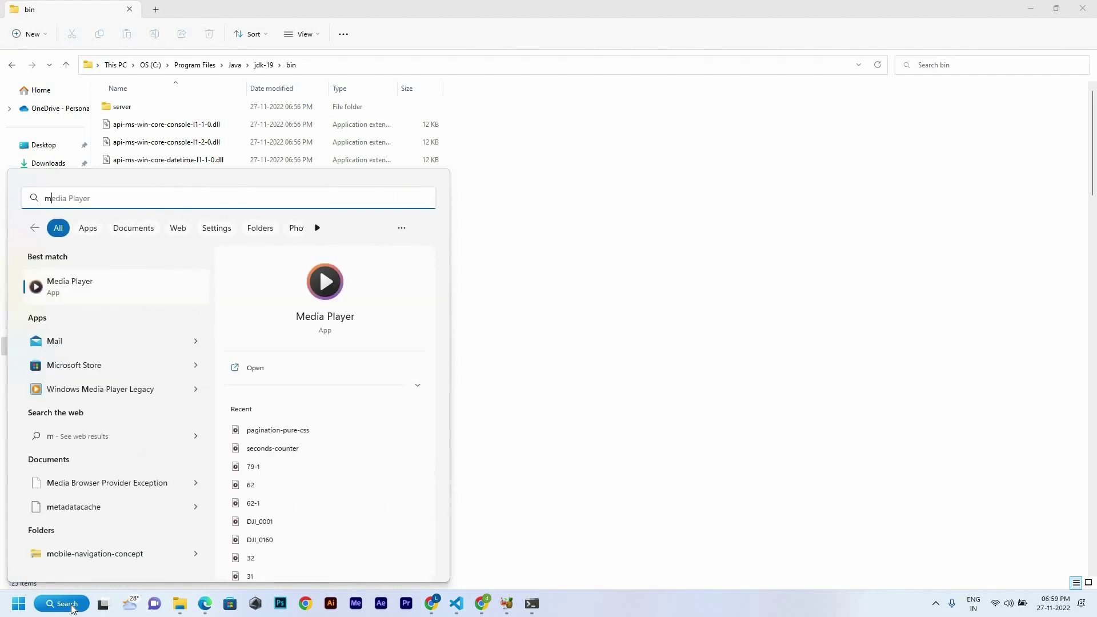
pyautogui.write('y ')
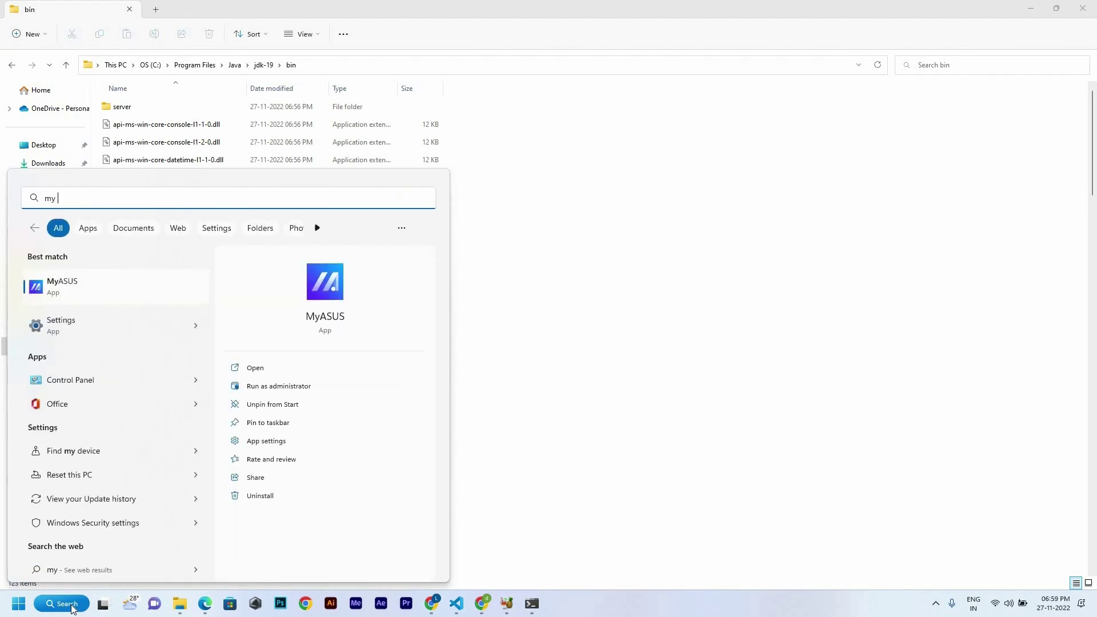
pyautogui.write('co')
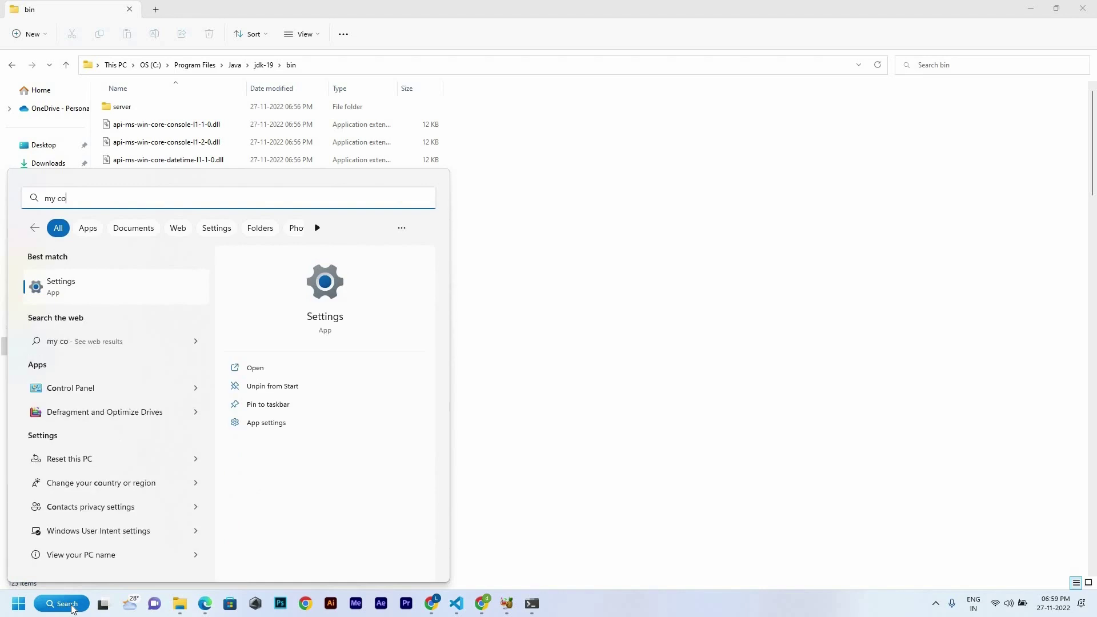
pyautogui.click(265, 376)
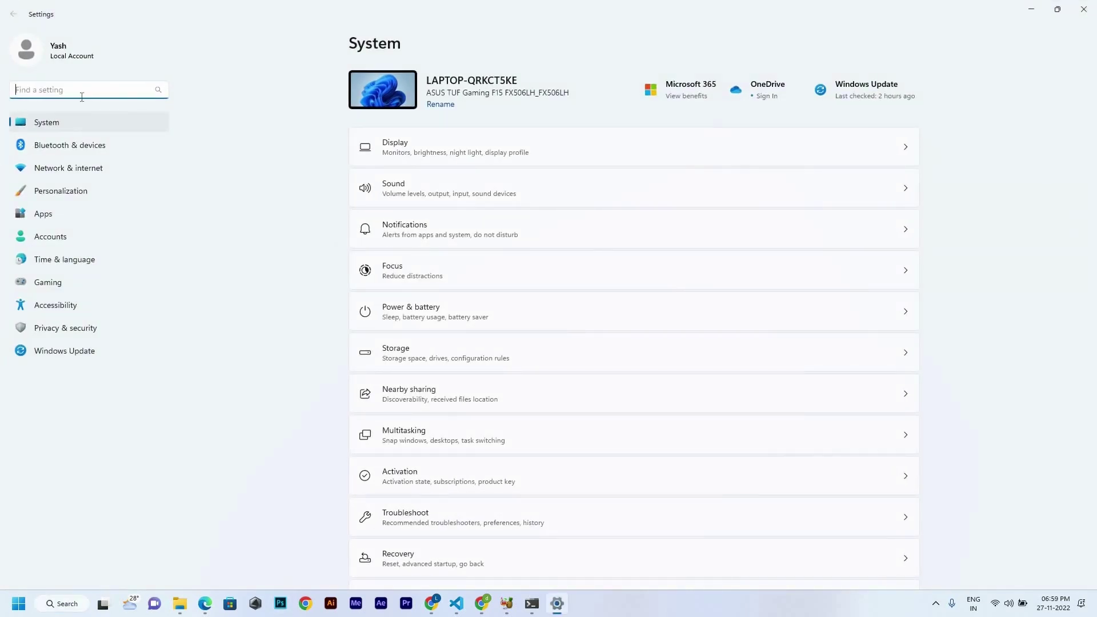
# Search Settings for "envi", open the system environment variables entry, and bring up the Environment Variables dialog
pyautogui.click(63, 52)
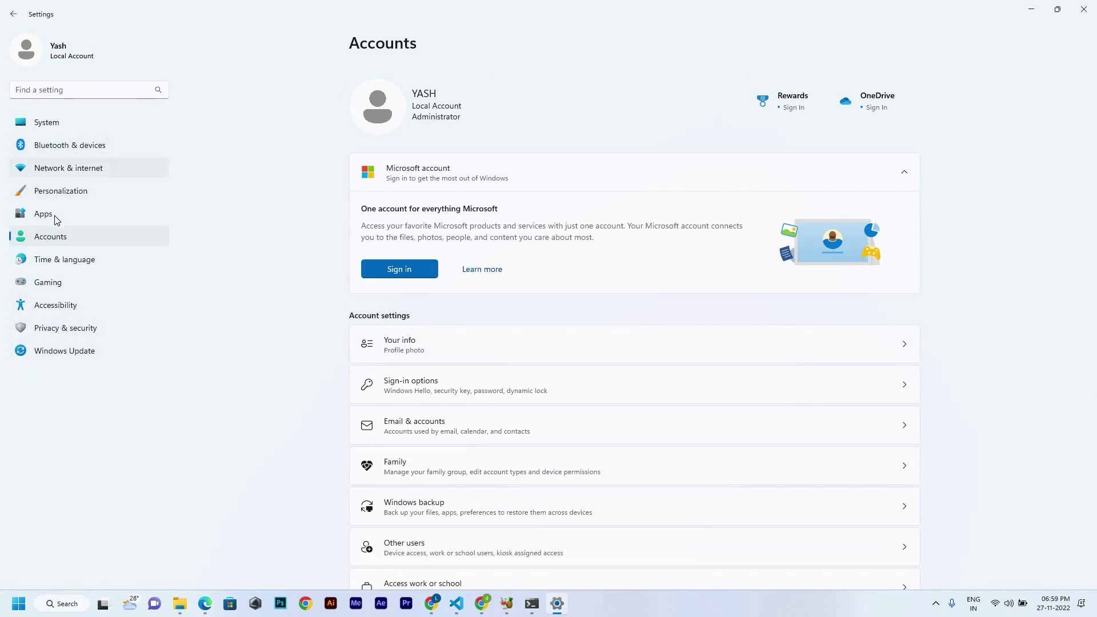
pyautogui.click(71, 98)
pyautogui.write('envi')
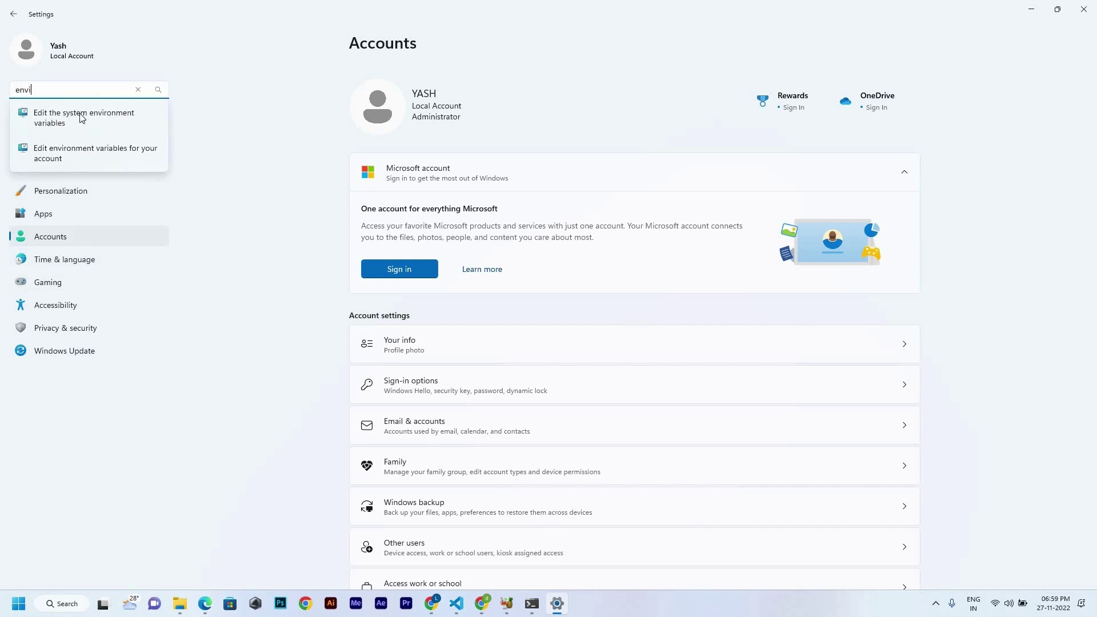
pyautogui.click(82, 117)
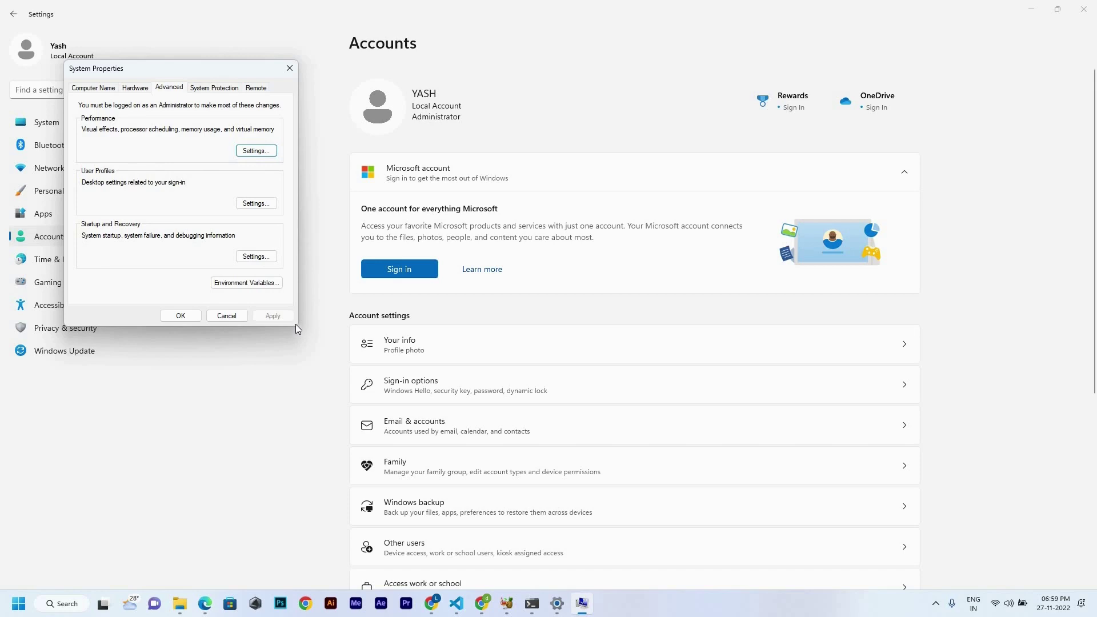
pyautogui.moveTo(132, 67); pyautogui.dragTo(256, 93)
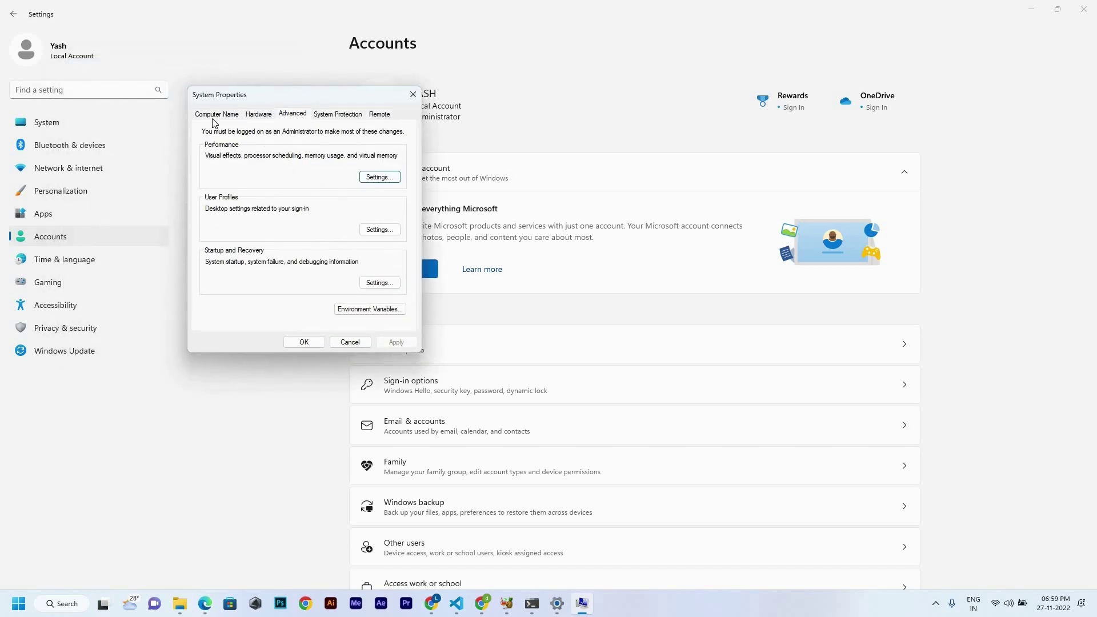
pyautogui.click(368, 312)
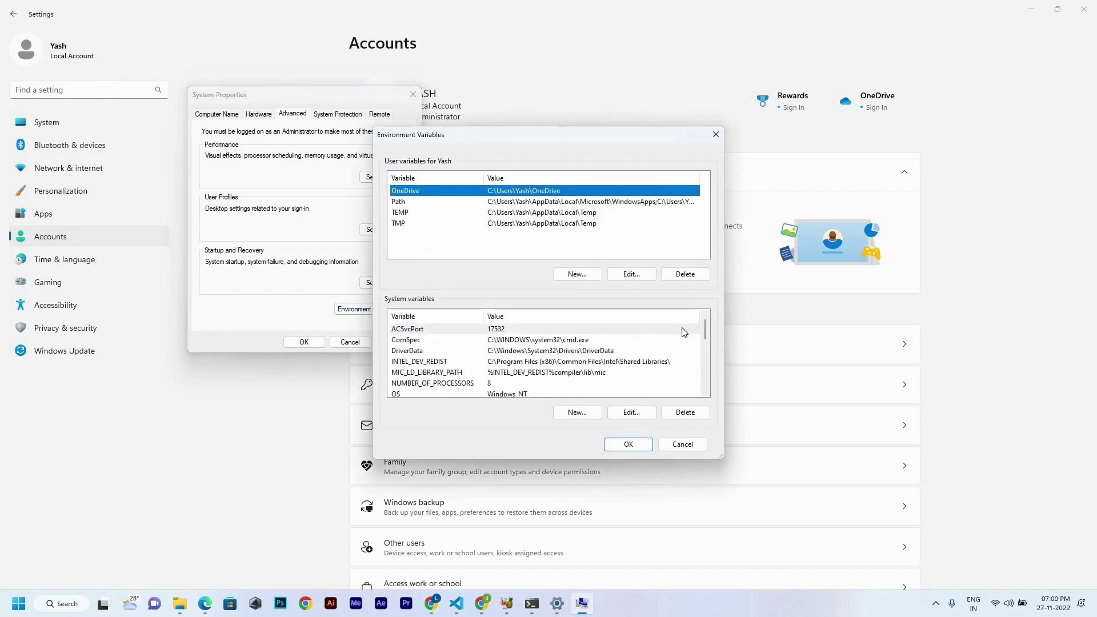
pyautogui.click(640, 416)
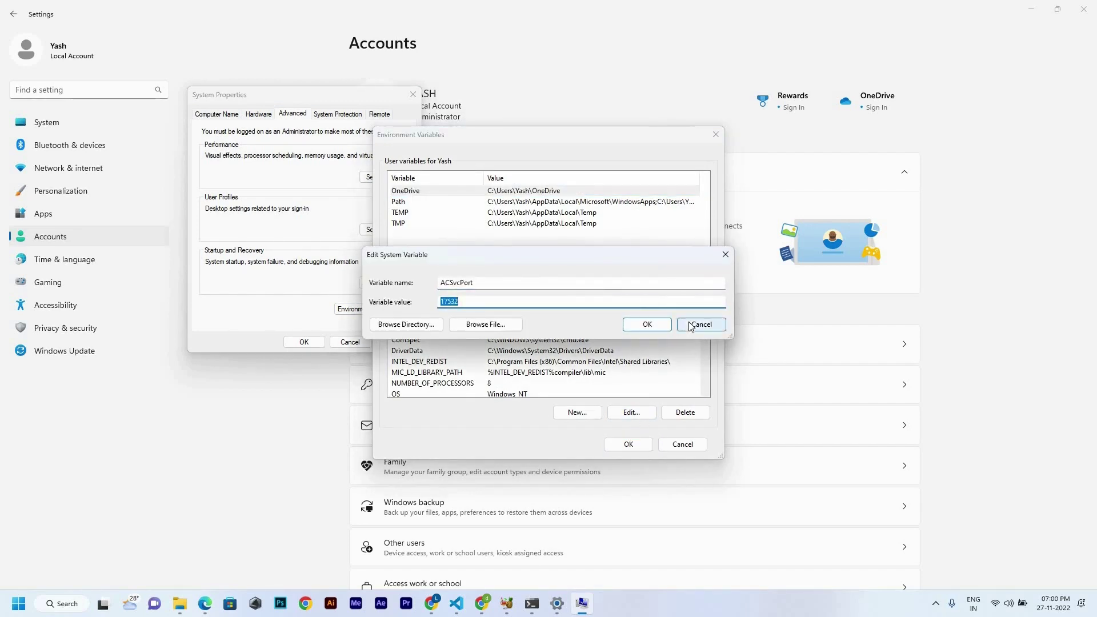
pyautogui.click(691, 326)
pyautogui.click(582, 414)
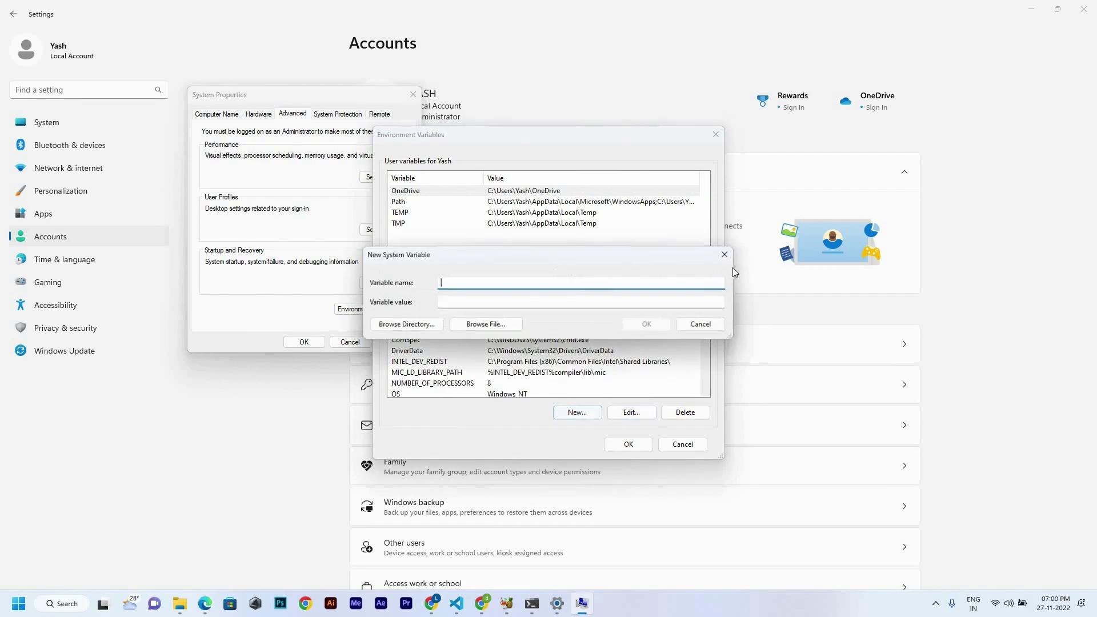
pyautogui.press('Escape')
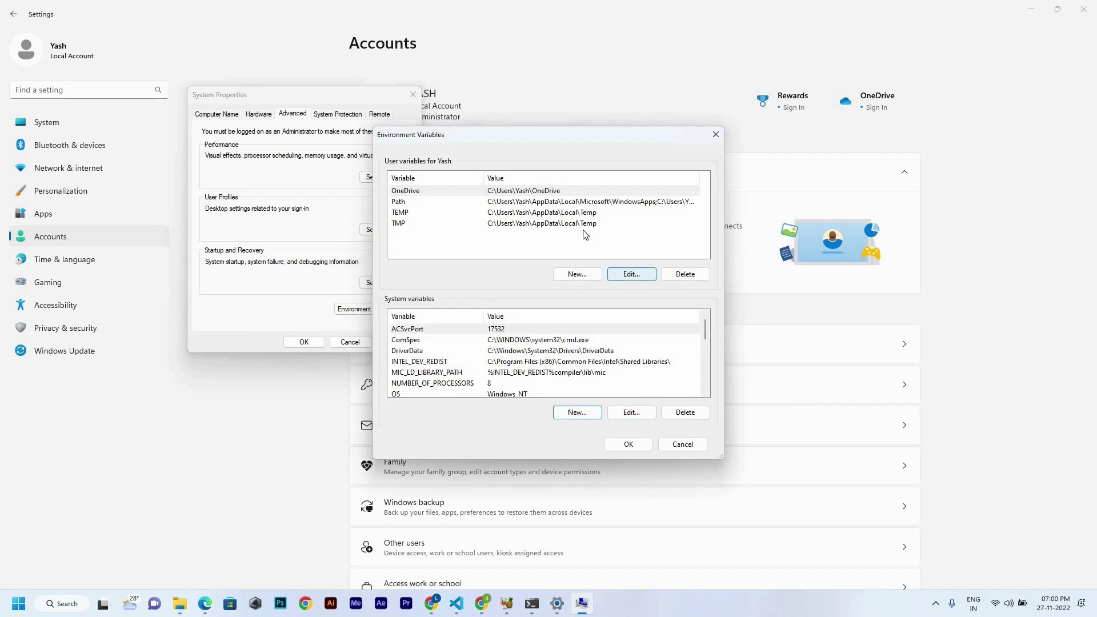
# Review the java command output to its end in an enlarged Command Prompt, and return to the Environment Variables dialog
pyautogui.click(532, 603)
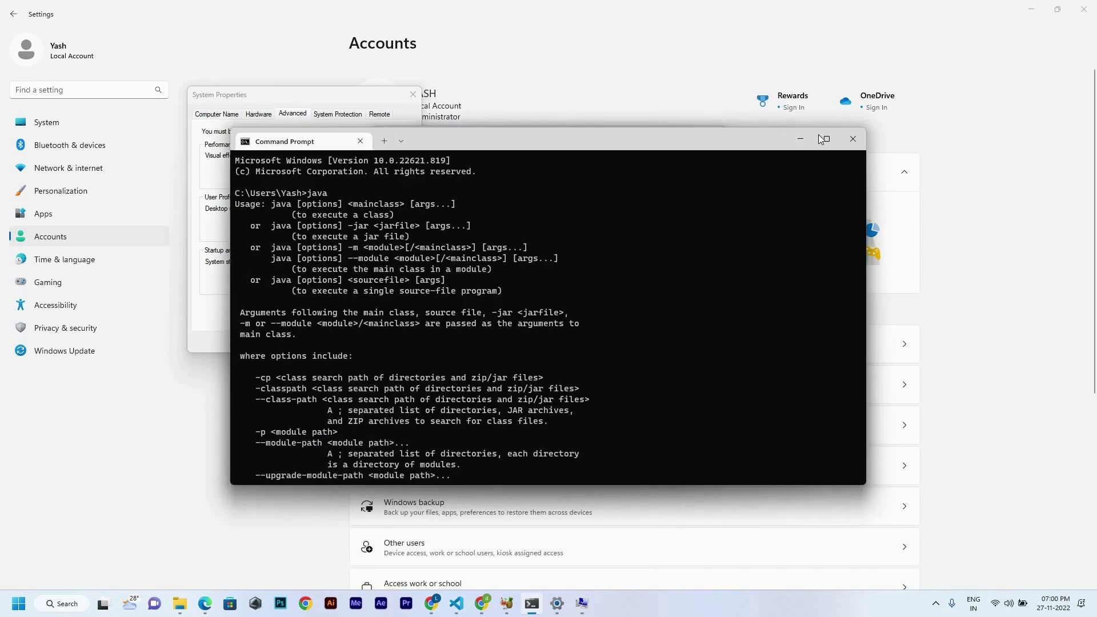
pyautogui.click(827, 139)
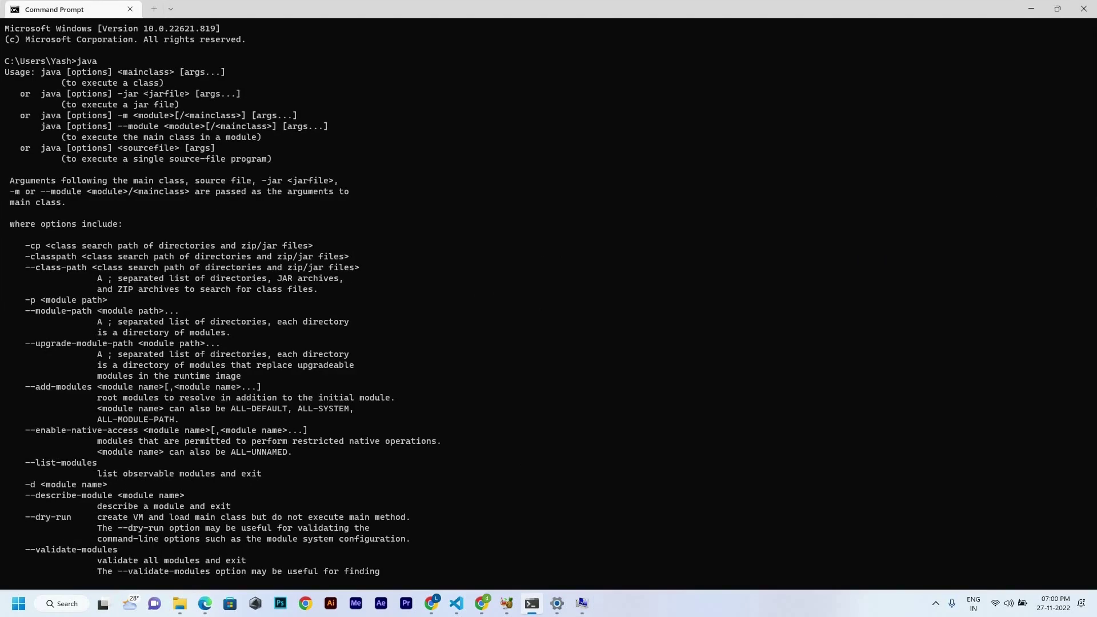
pyautogui.scroll(-15, 867, 318)
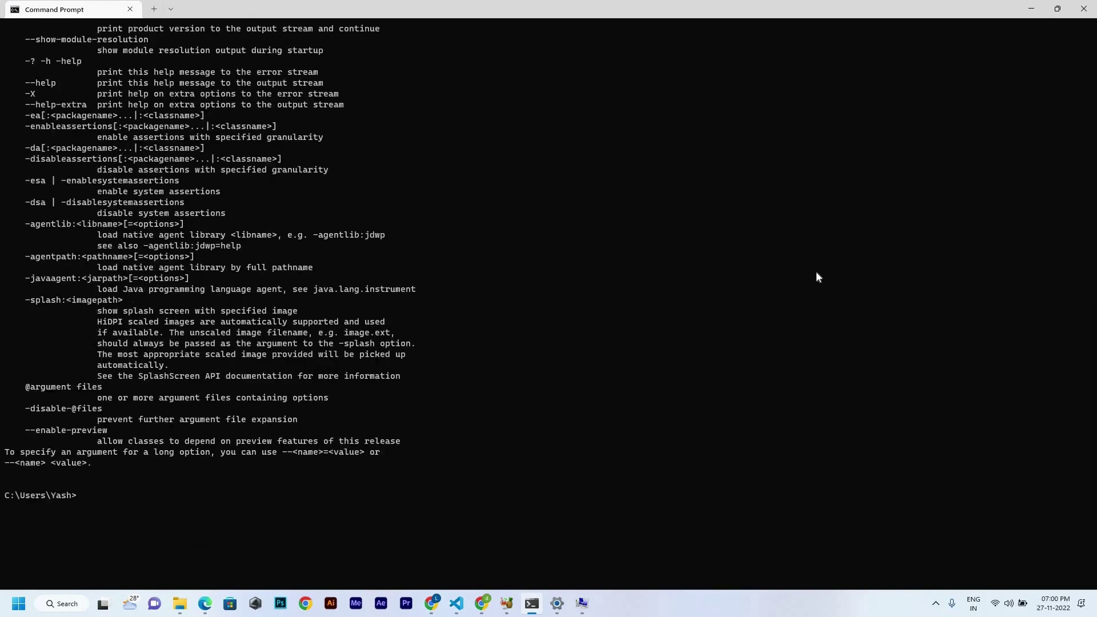
pyautogui.click(583, 604)
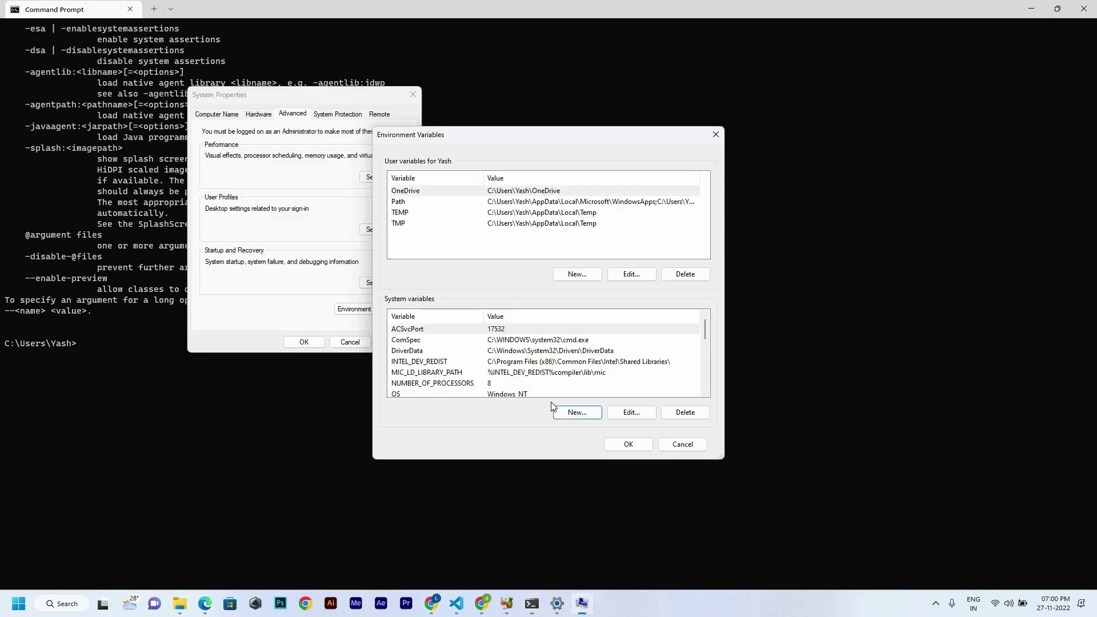
pyautogui.click(586, 413)
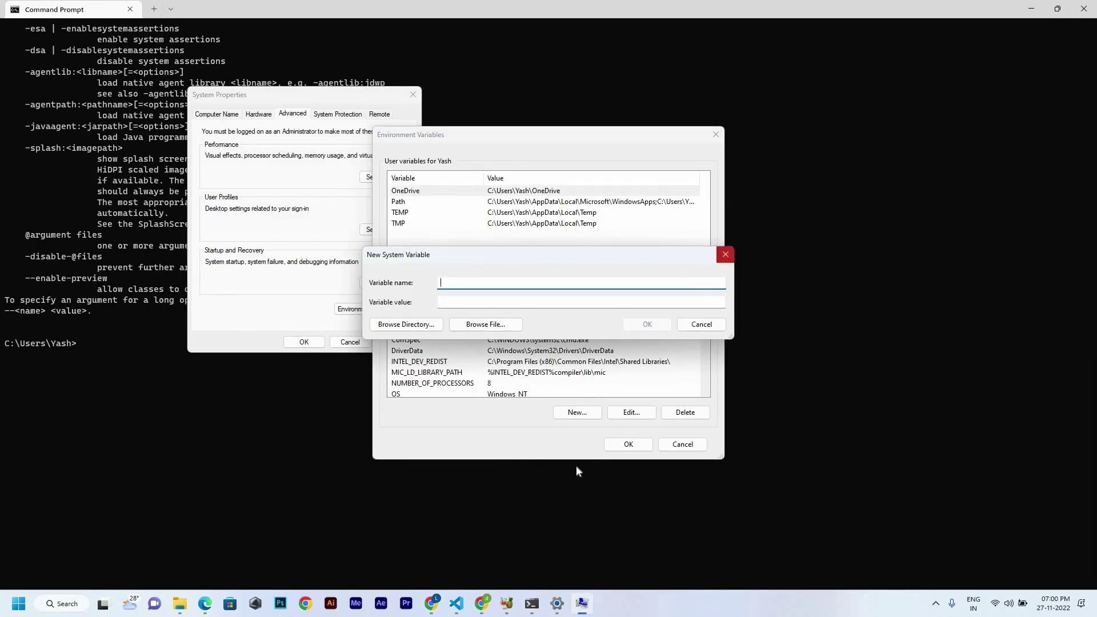
pyautogui.click(727, 255)
pyautogui.click(631, 413)
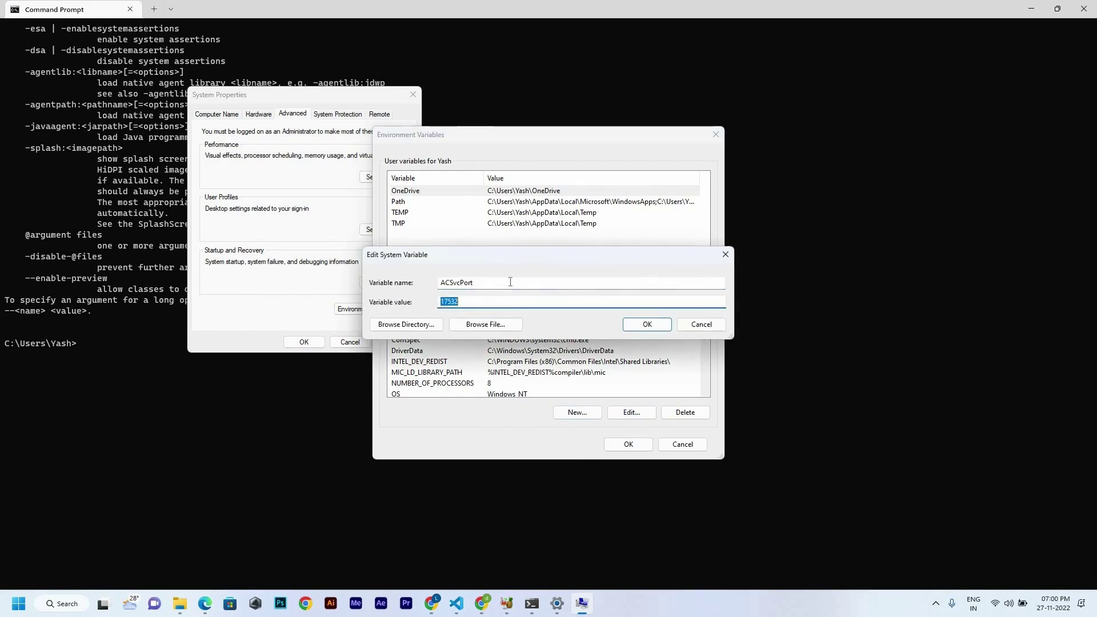
pyautogui.click(509, 281)
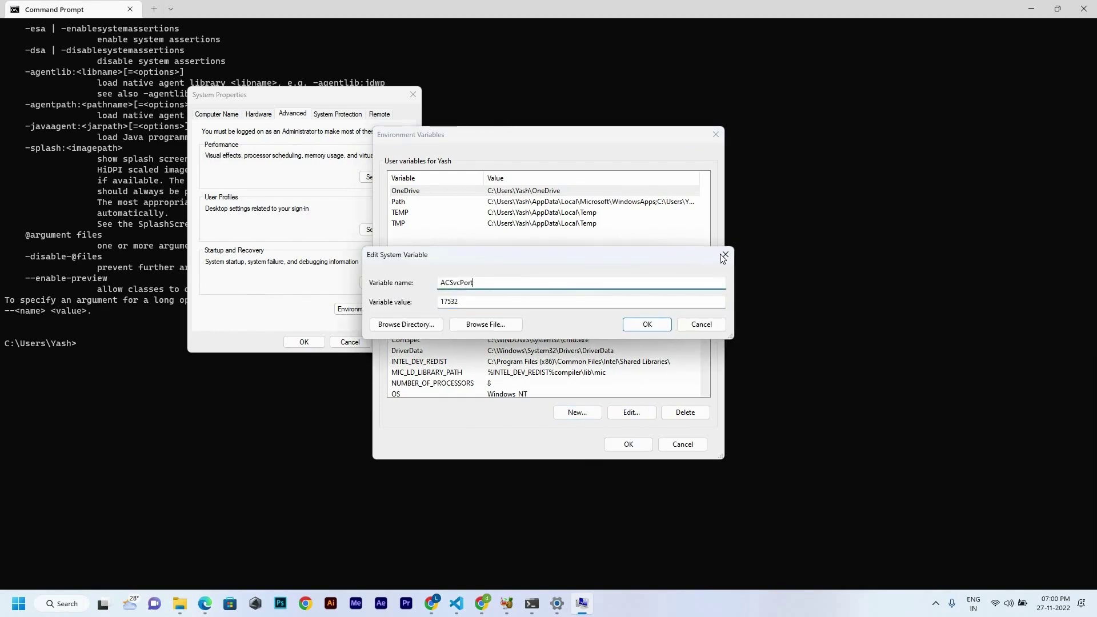
pyautogui.press('Escape')
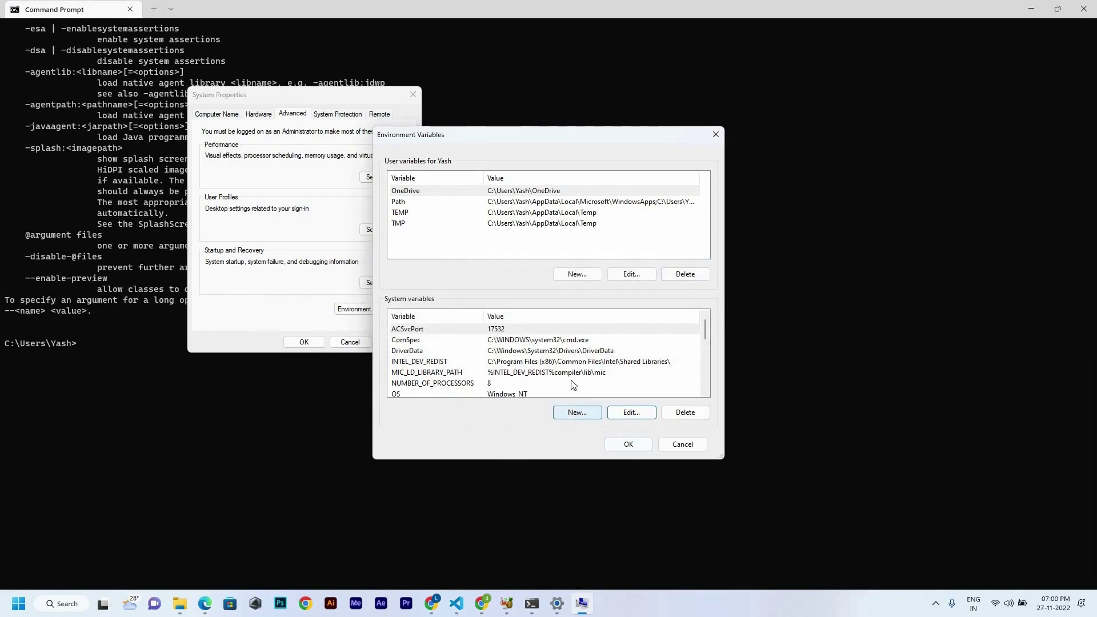
# Draft a new system variable named JAVA HOME with the value C:\Program Files\Java\jdk-19\bin, and discard it without saving
pyautogui.click(577, 413)
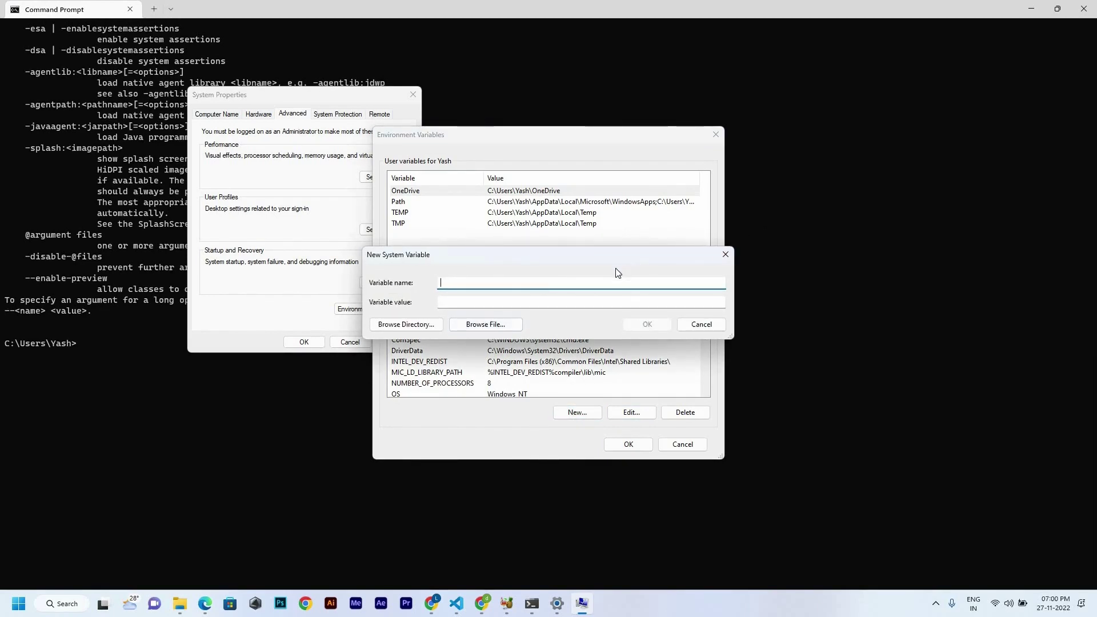
pyautogui.write('C:\\Program Files\\Java\\jdk-19\\bin')
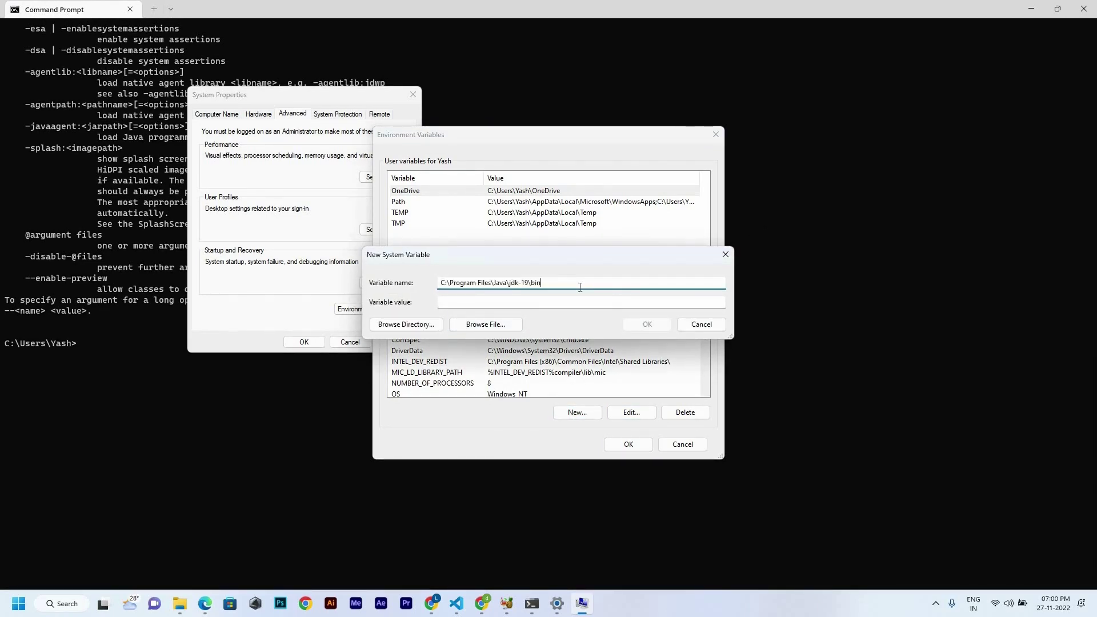
pyautogui.hotkey('ctrl', 'z')
pyautogui.press('Tab')
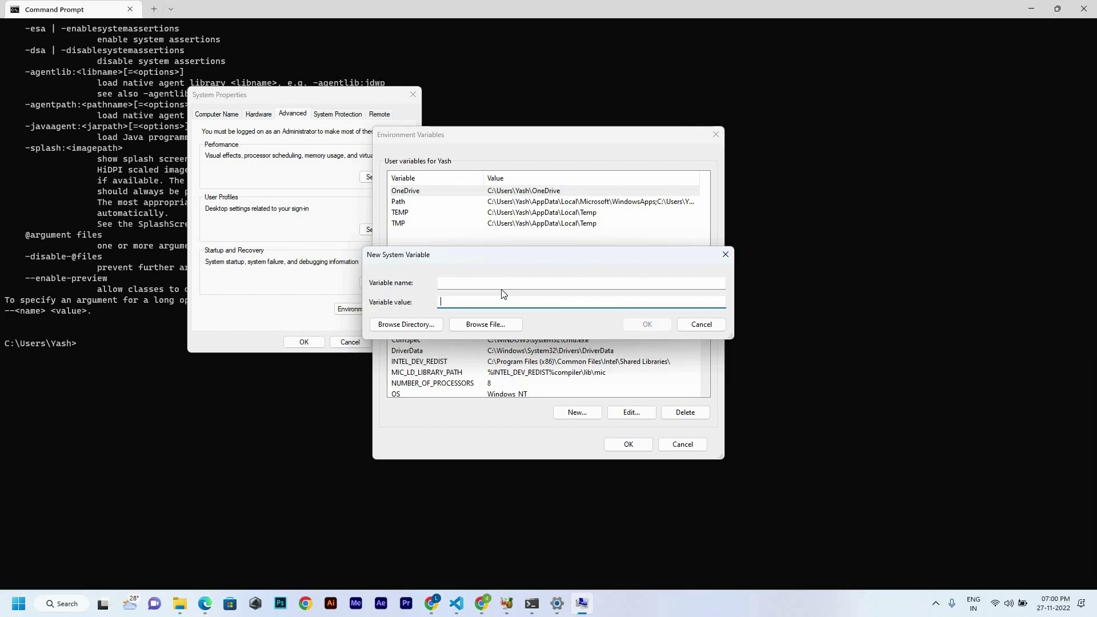
pyautogui.write('C:\\Program Files\\Java\\jdk-19\\bin')
pyautogui.click(501, 286)
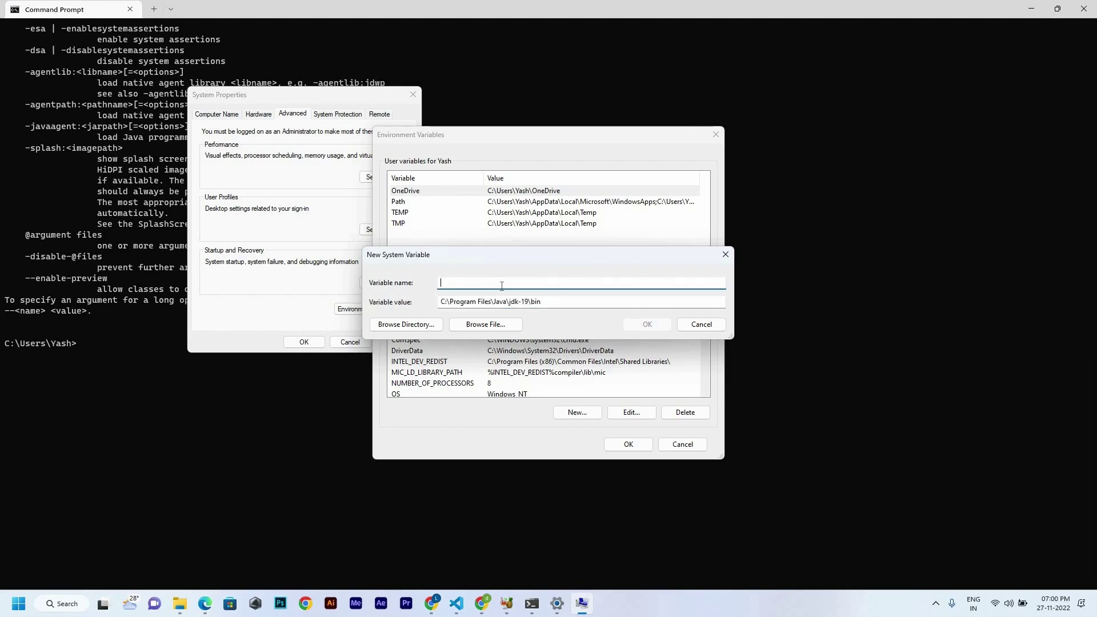
pyautogui.write('JAVA')
pyautogui.write(' HOMW')
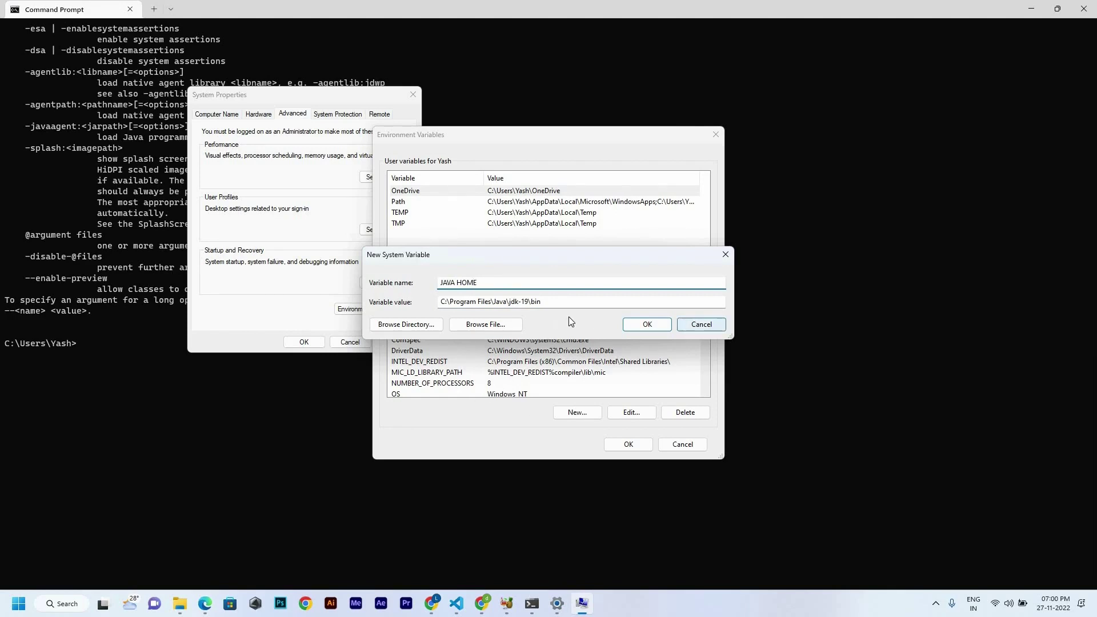
pyautogui.click(702, 323)
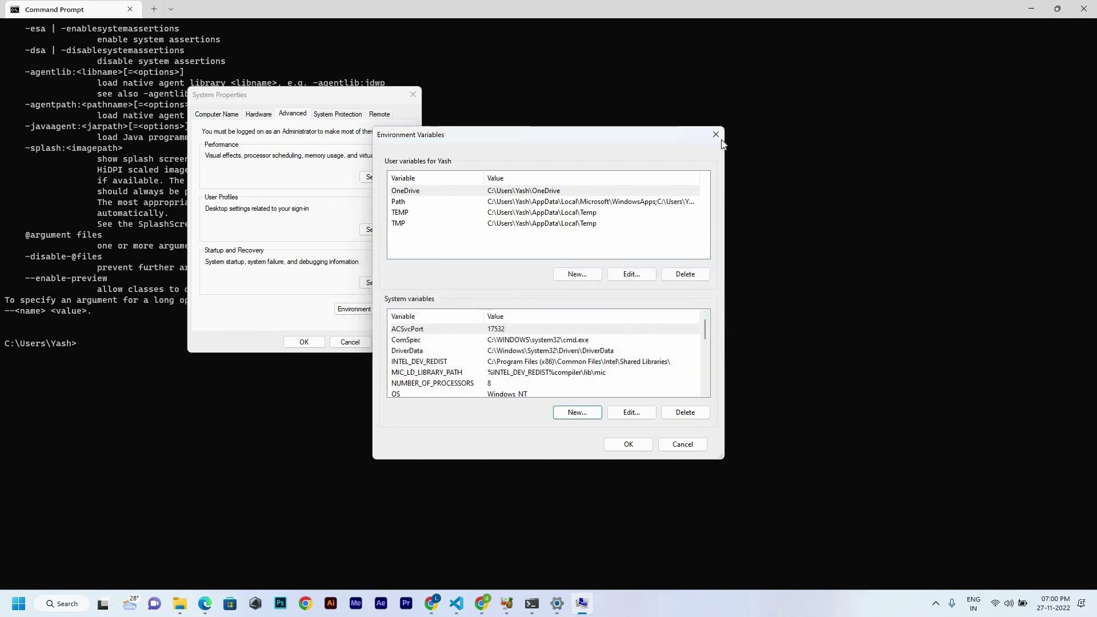
# Close the Environment Variables and System Properties dialogs and the old Command Prompt window
pyautogui.click(716, 134)
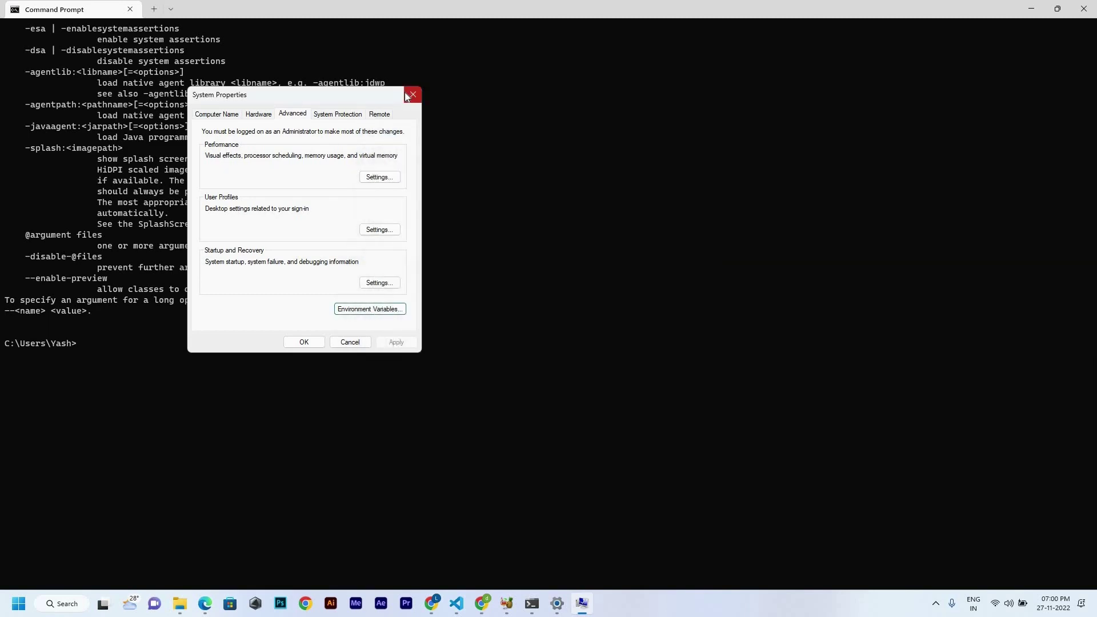
pyautogui.click(411, 93)
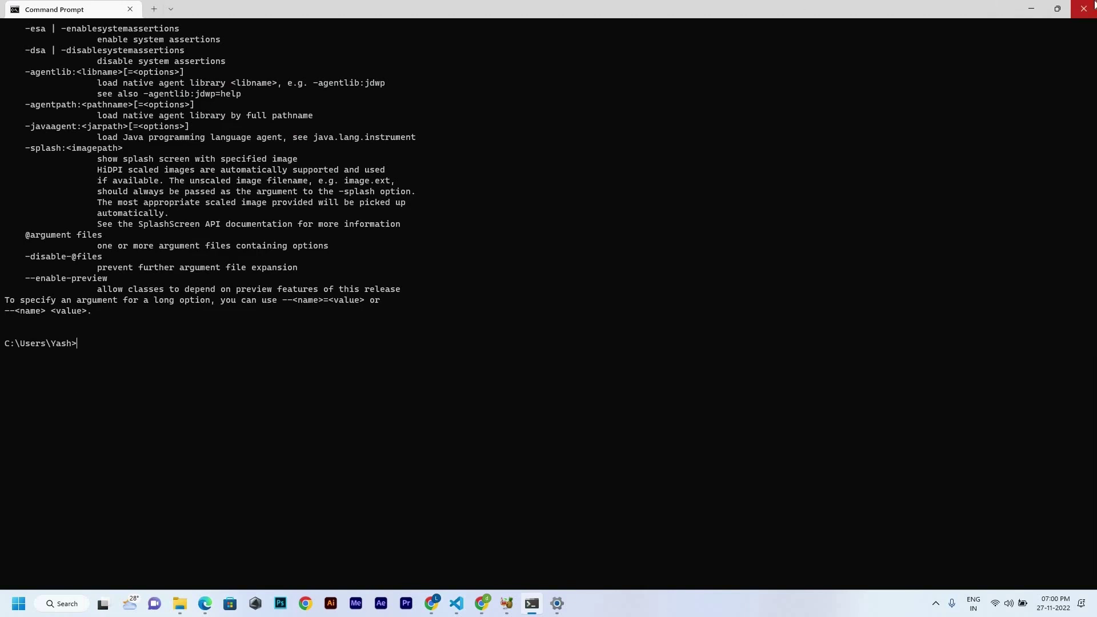
pyautogui.click(1085, 9)
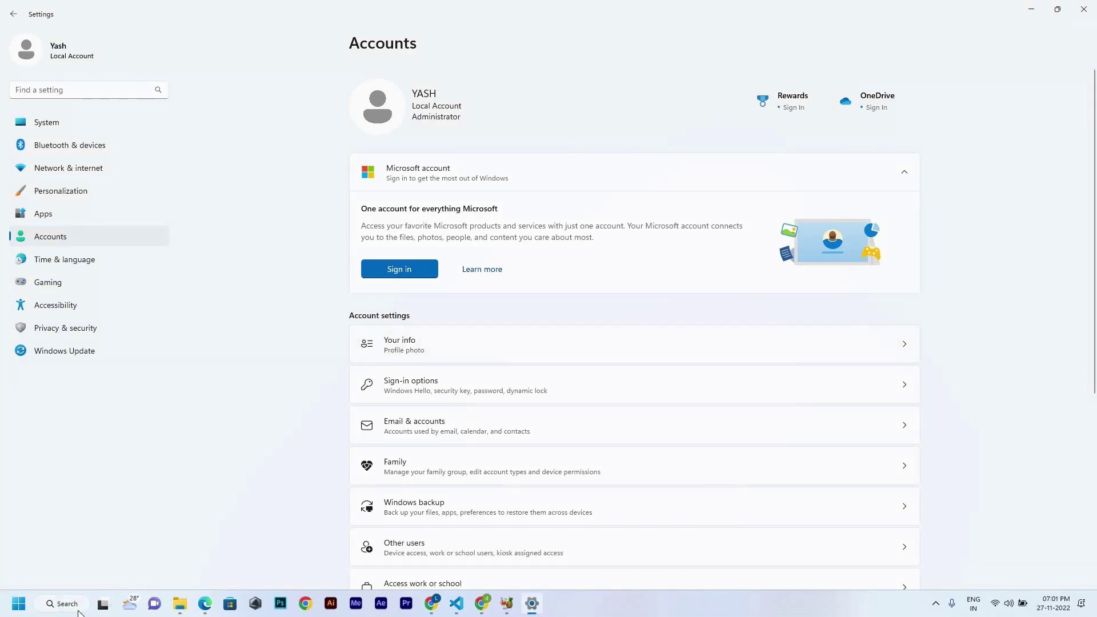
# Open a fresh Command Prompt from the recent Windows search entries, maximize it, and run the java command
pyautogui.click(57, 600)
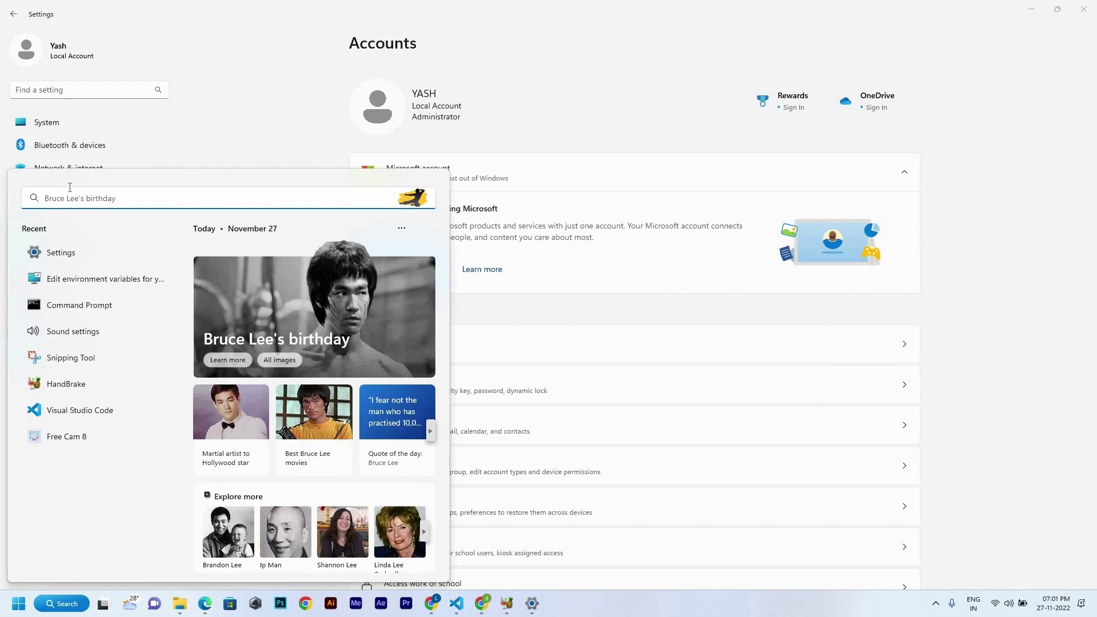
pyautogui.click(74, 307)
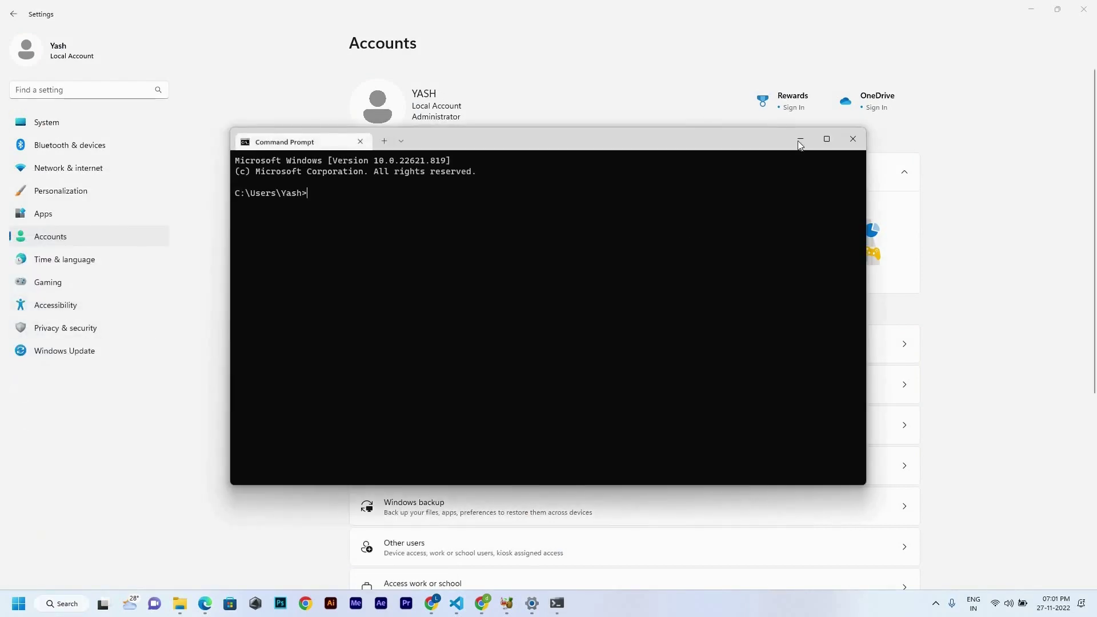
pyautogui.press('super+Up')
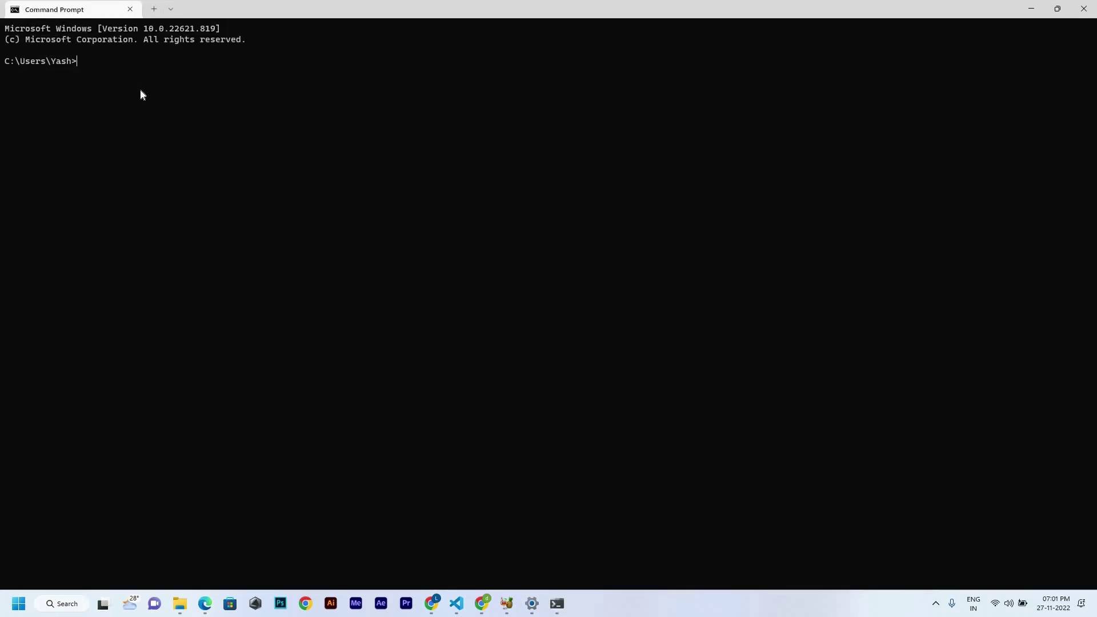
pyautogui.write('java')
pyautogui.press('Return')
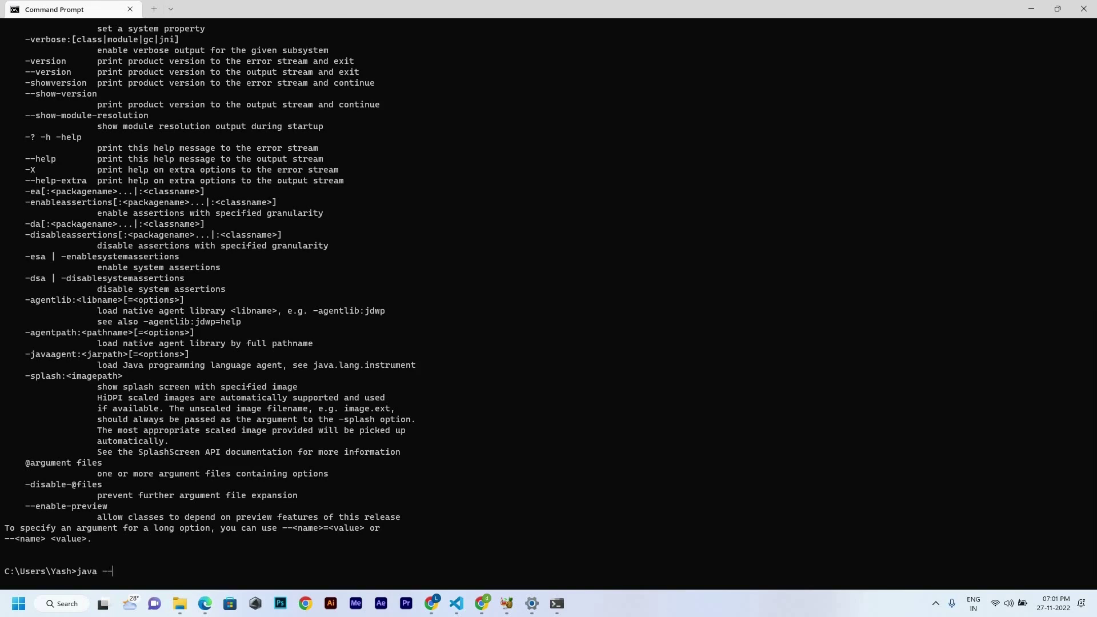
# Try to query the Java version with the command java ---version
pyautogui.write('java ---va')
pyautogui.write('rsion')
pyautogui.press('Return')
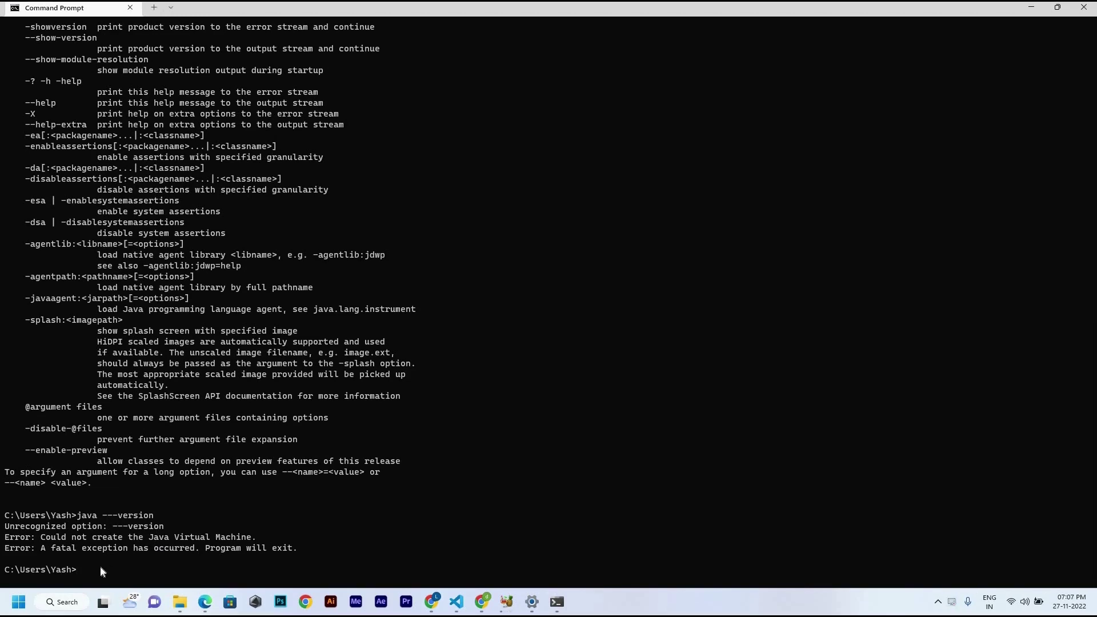
# Check the installed Java version by running java --version
pyautogui.write('ja')
pyautogui.write('va --version')
pyautogui.press('Return')
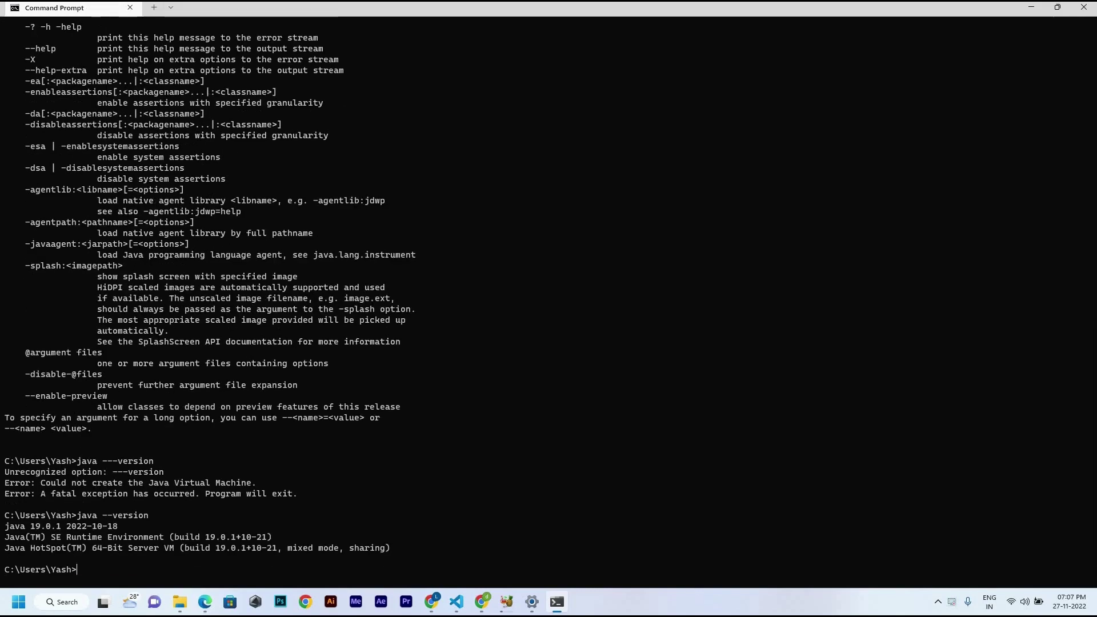